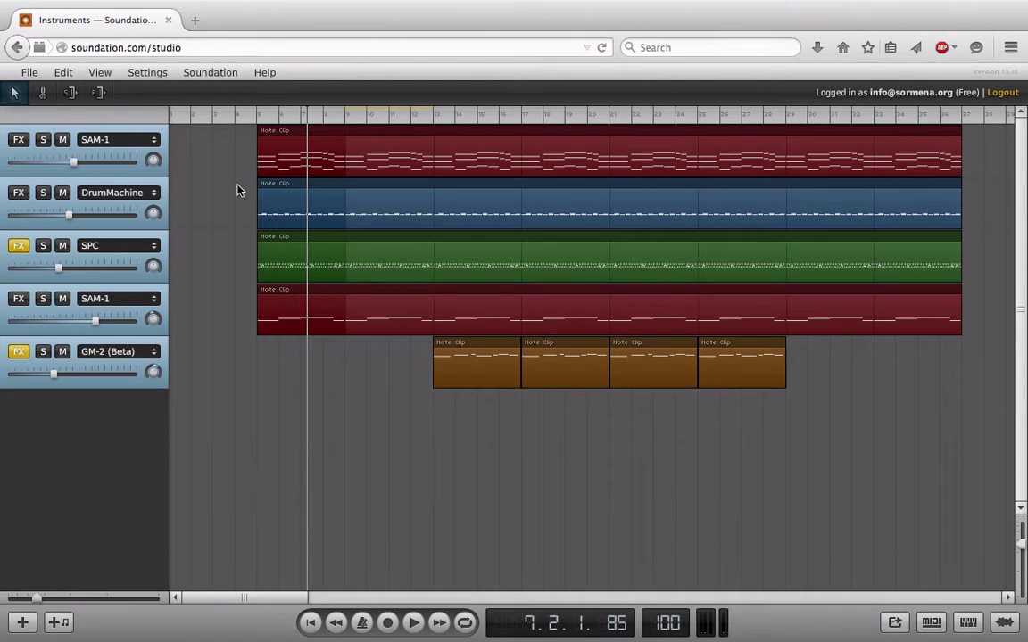
# Show the Master Channel in the track list.
pyautogui.click(90, 73)
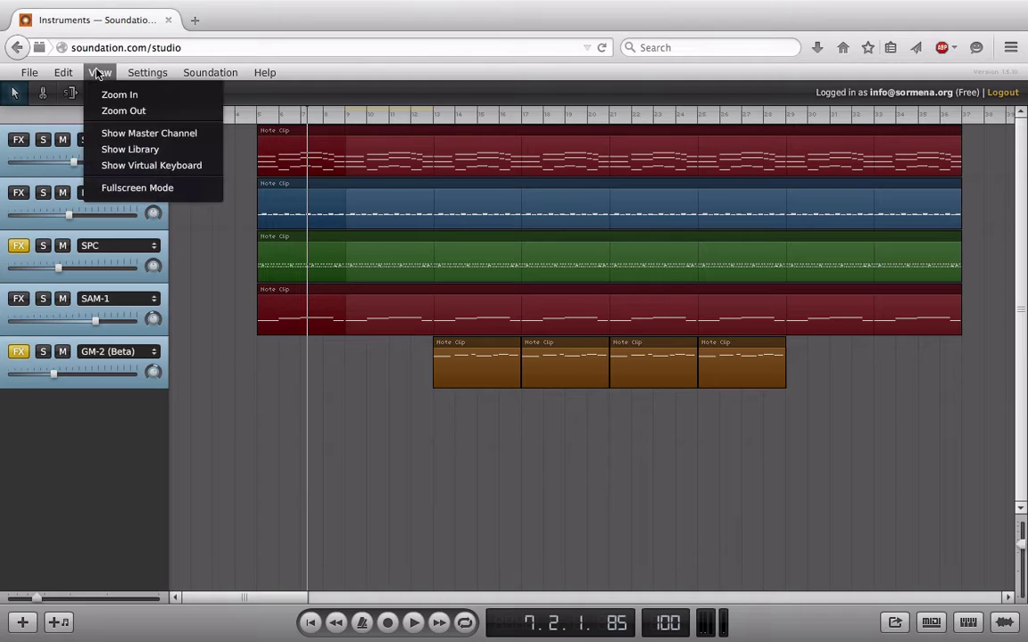
pyautogui.click(106, 133)
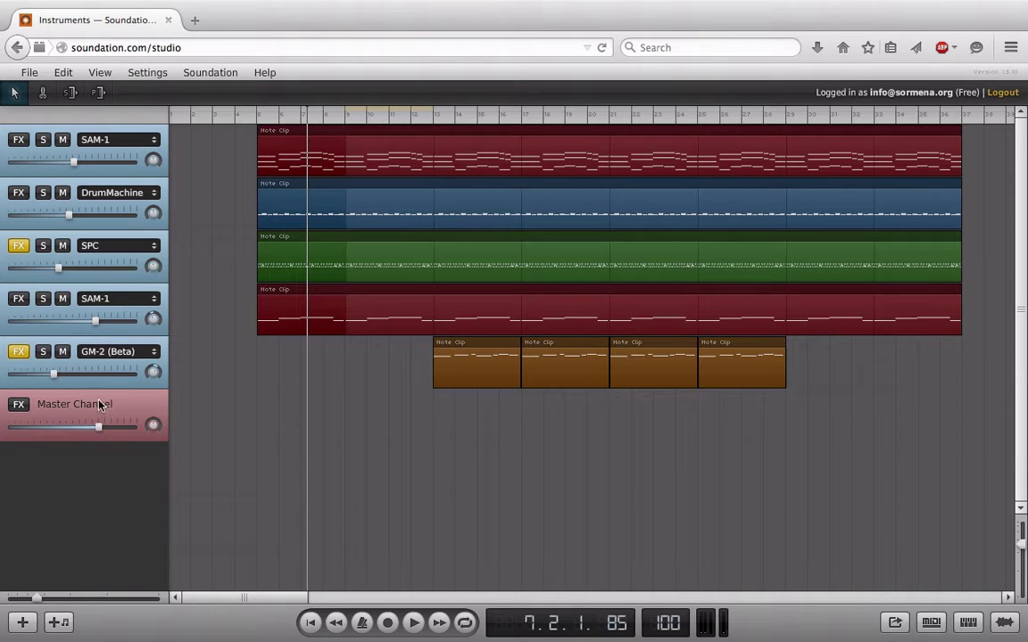
# Play the song from about bar 5 while lowering the master volume and raising it to maximum, and return it to its default level.
pyautogui.click(241, 122)
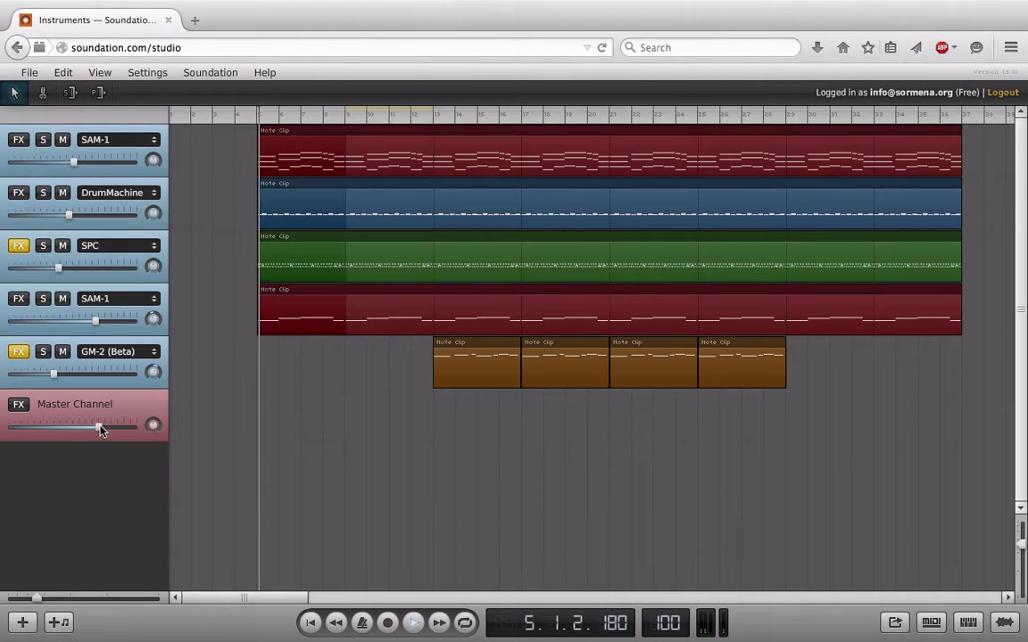
pyautogui.moveTo(98, 428); pyautogui.dragTo(59, 429)
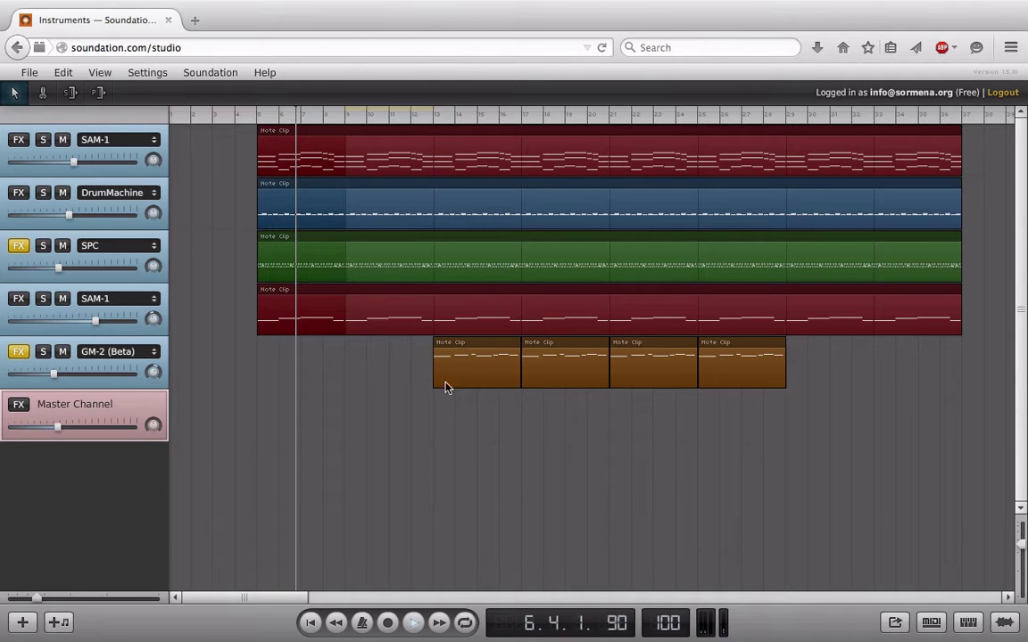
pyautogui.moveTo(55, 430); pyautogui.dragTo(136, 428)
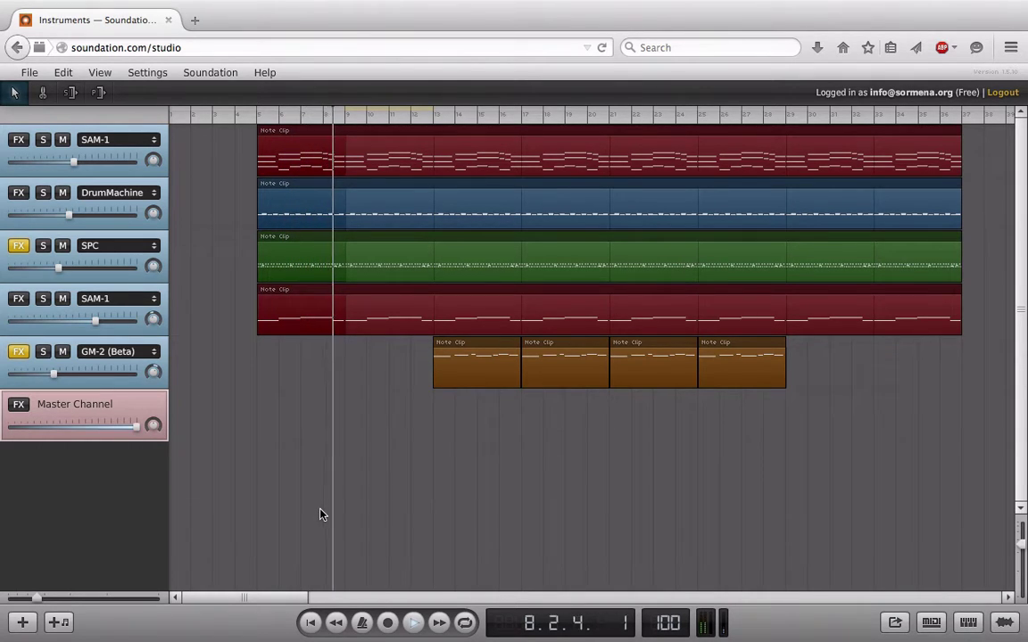
pyautogui.press('space')
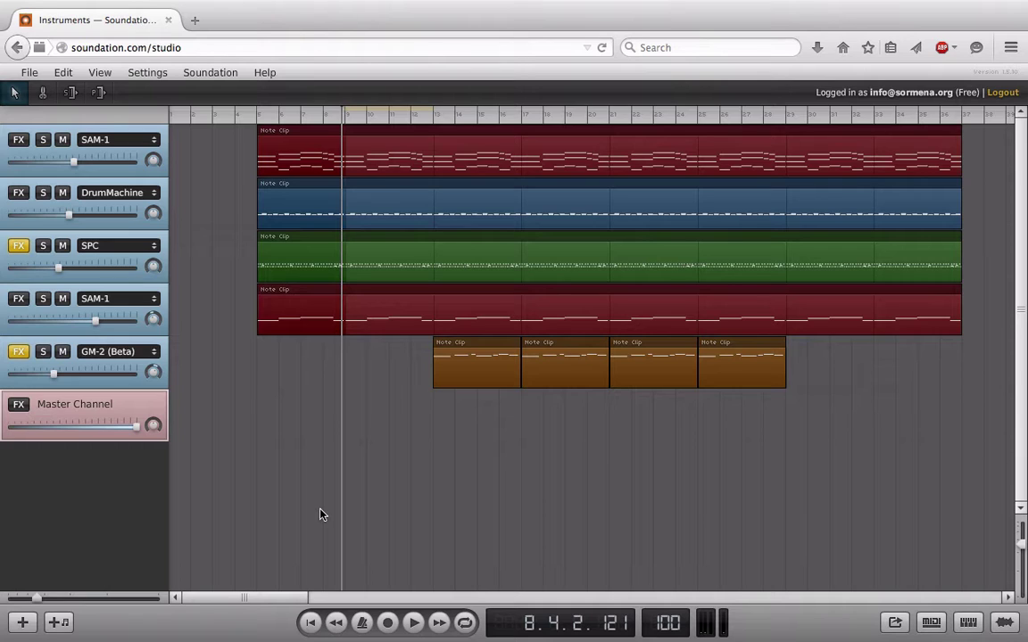
pyautogui.click(101, 429)
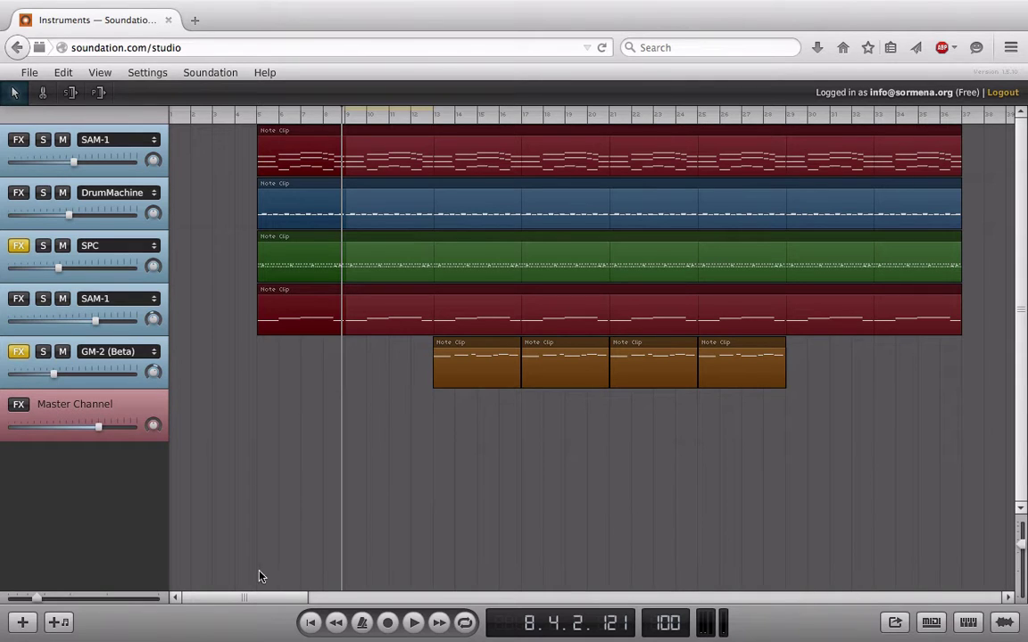
# Add an audio channel with the library clip Vox_Now_I_am_going_to_inject_10_ccs_of_adrenaline at bar 21 and listen to it from about bar 20.
pyautogui.click(22, 622)
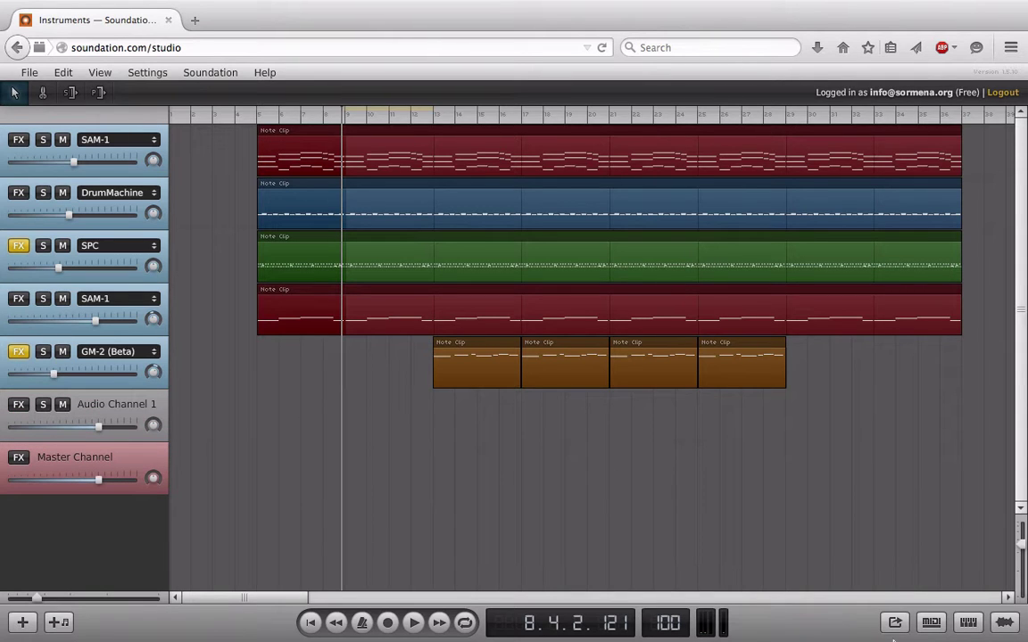
pyautogui.click(1003, 621)
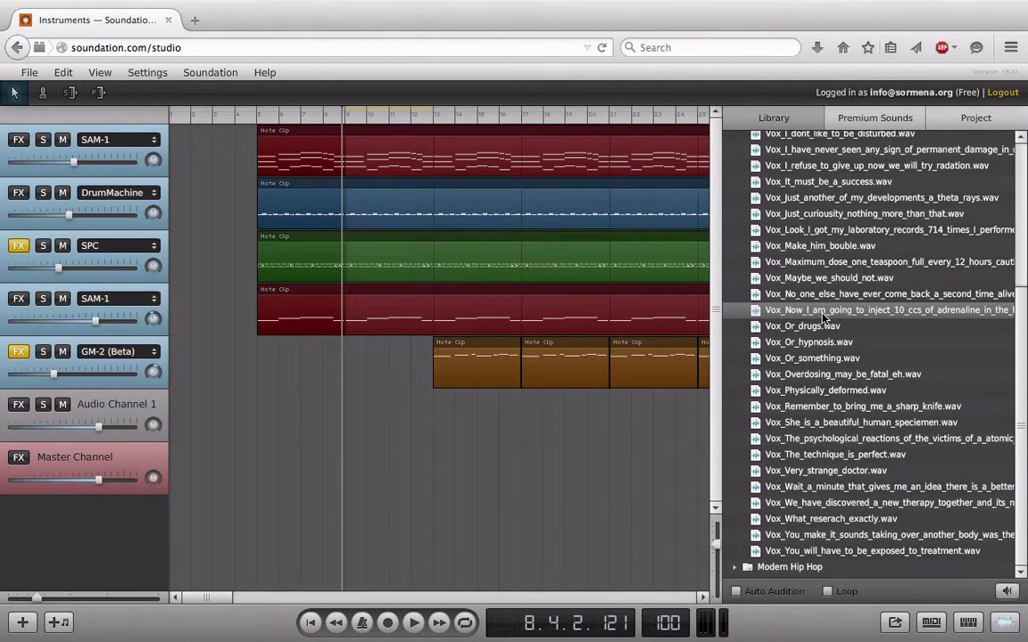
pyautogui.moveTo(822, 316); pyautogui.dragTo(647, 428)
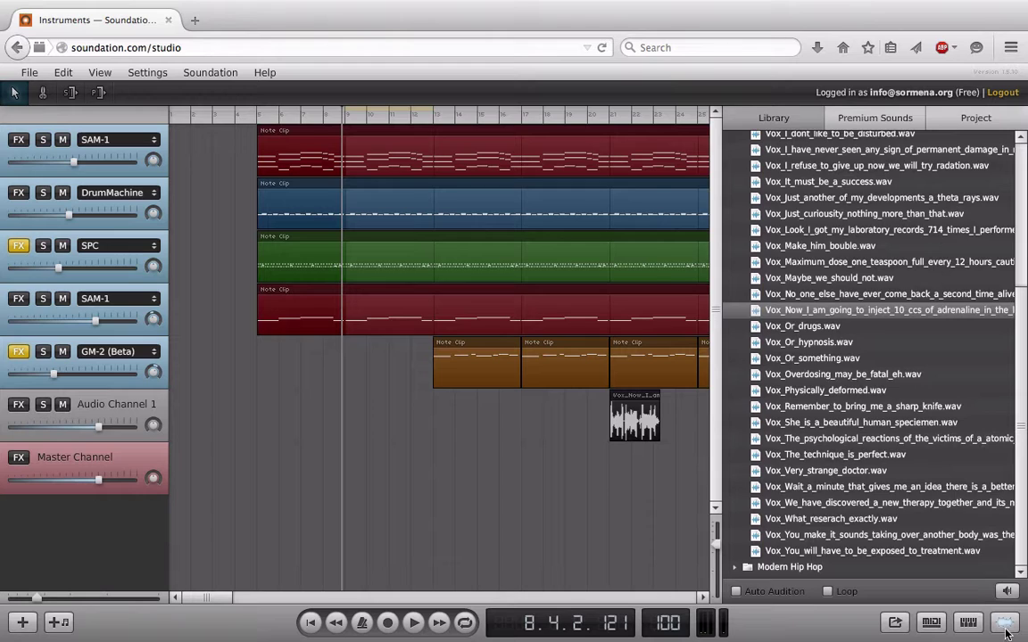
pyautogui.click(1004, 624)
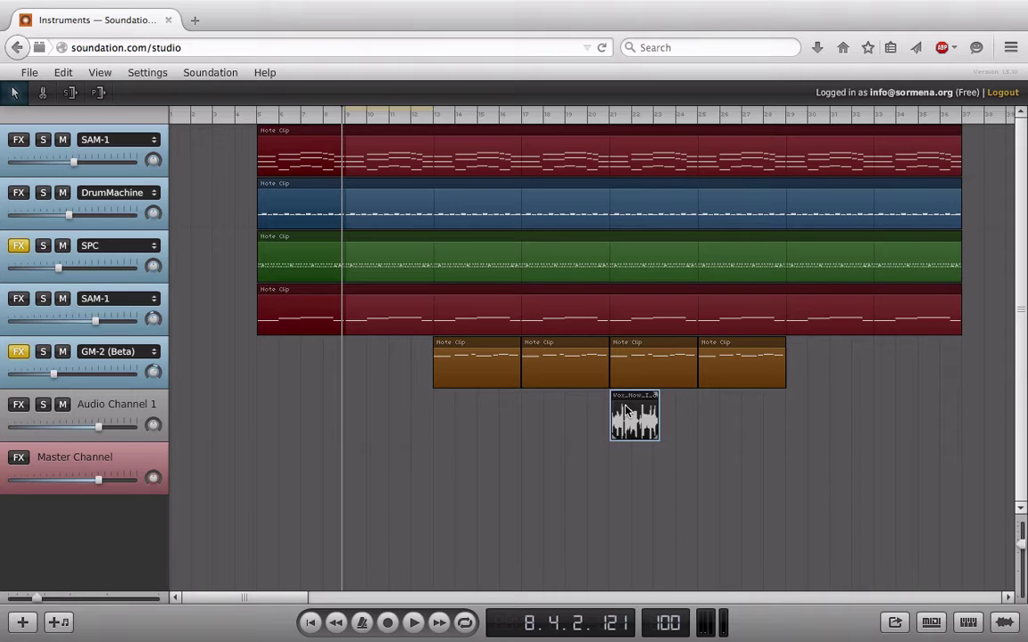
pyautogui.click(589, 115)
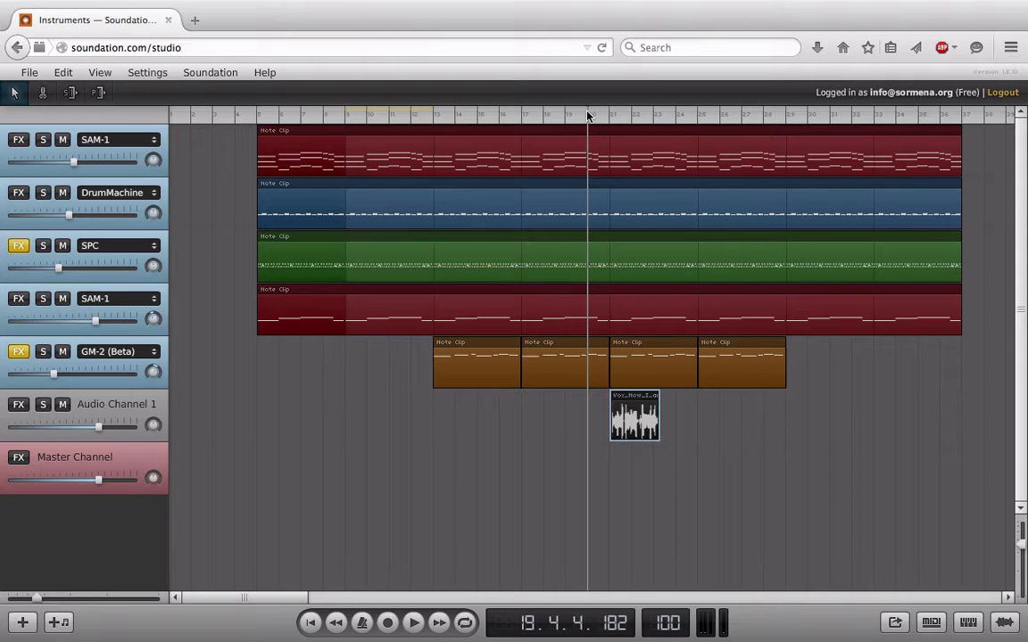
pyautogui.press('space')
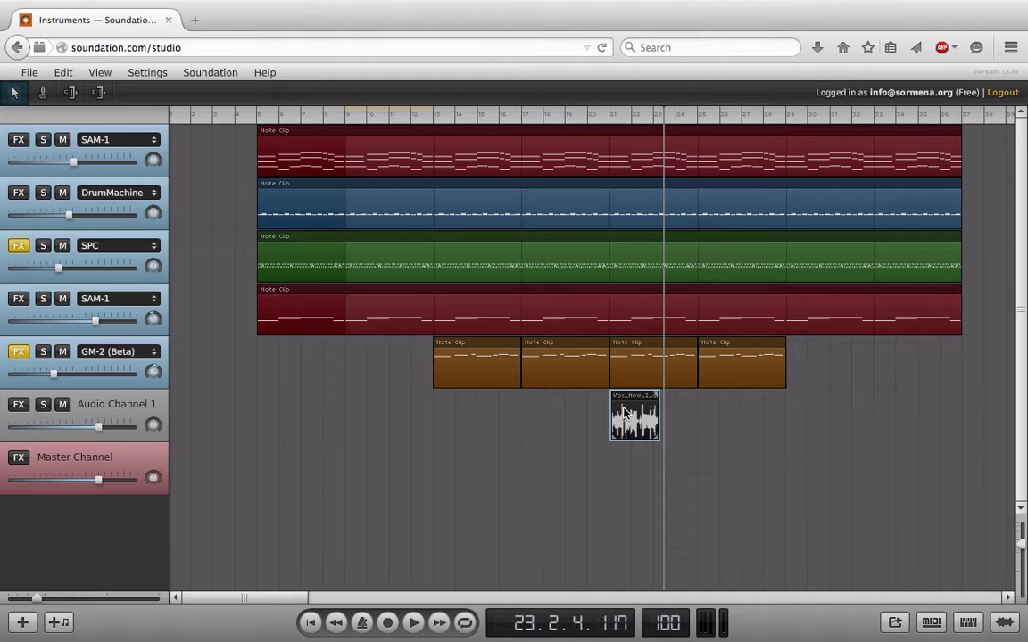
# Reverse the vocal clip on Audio Channel 1 and align its start with bar 21.
pyautogui.moveTo(37, 599); pyautogui.dragTo(51, 599)
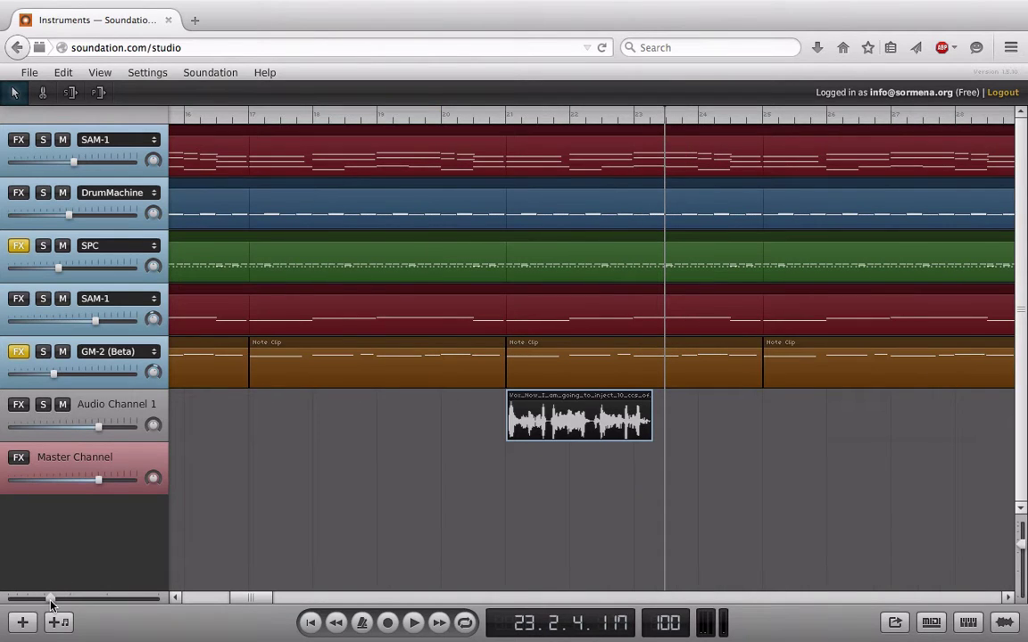
pyautogui.rightClick(566, 428)
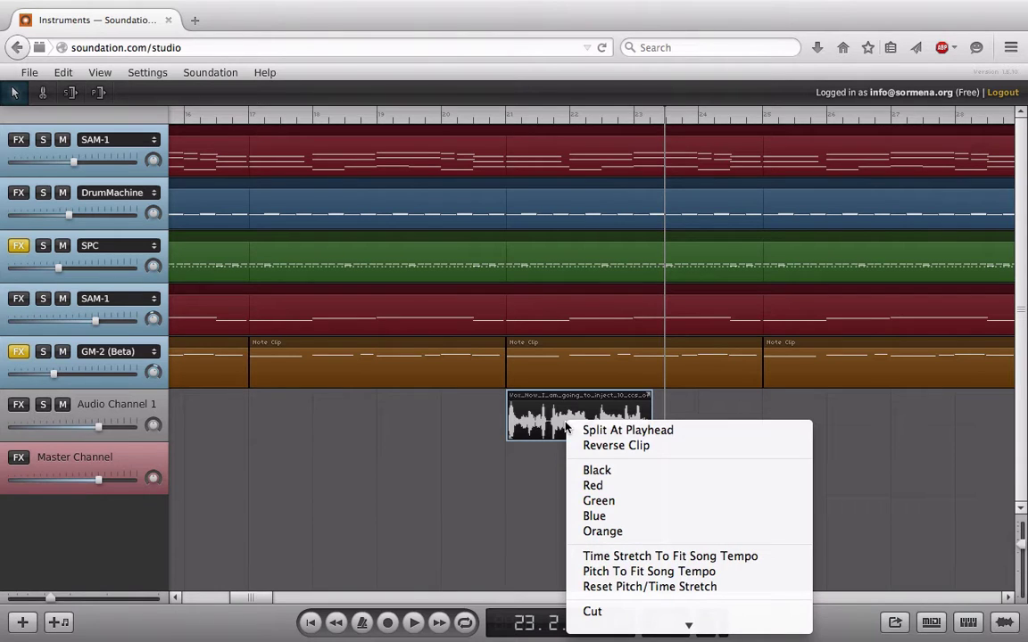
pyautogui.click(615, 445)
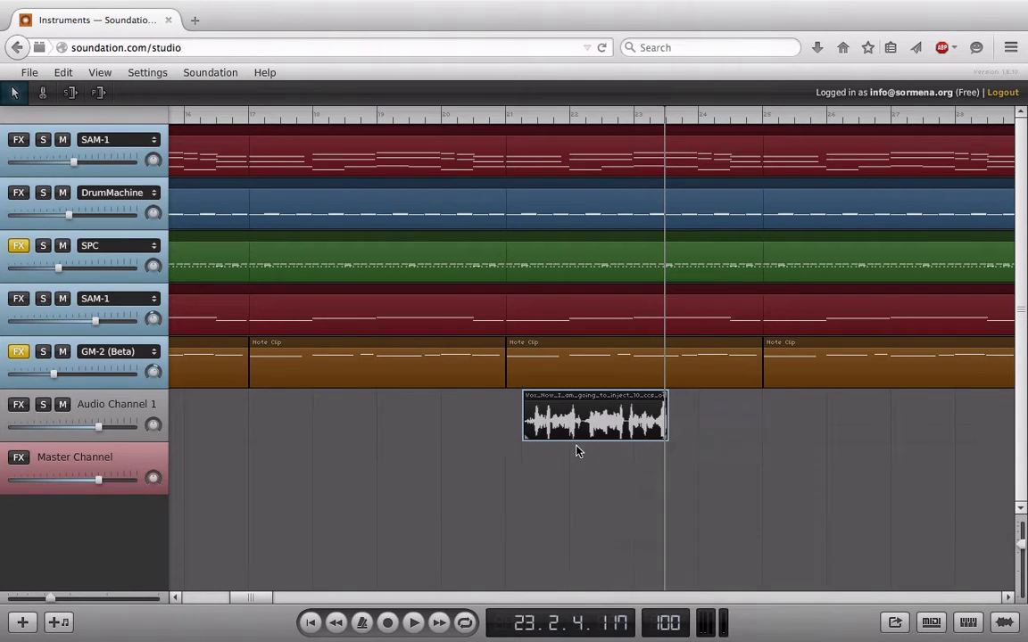
pyautogui.moveTo(563, 421)
pyautogui.mouseDown()
pyautogui.moveTo(652, 421)
pyautogui.moveTo(563, 421)
pyautogui.mouseUp()
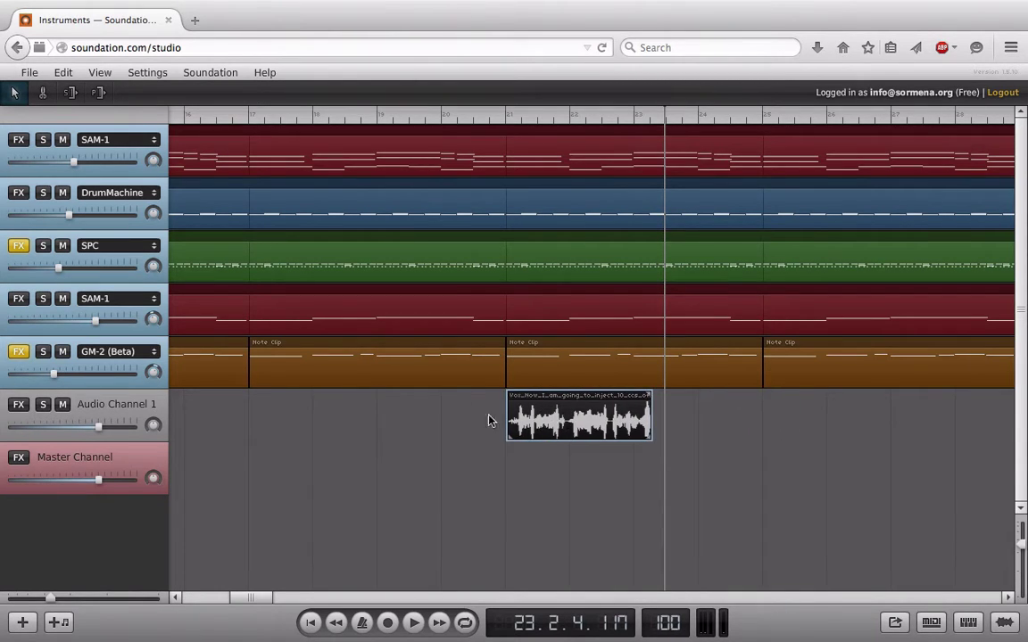
# Solo Audio Channel 1 and play the reversed clip from just before bar 21.
pyautogui.click(42, 407)
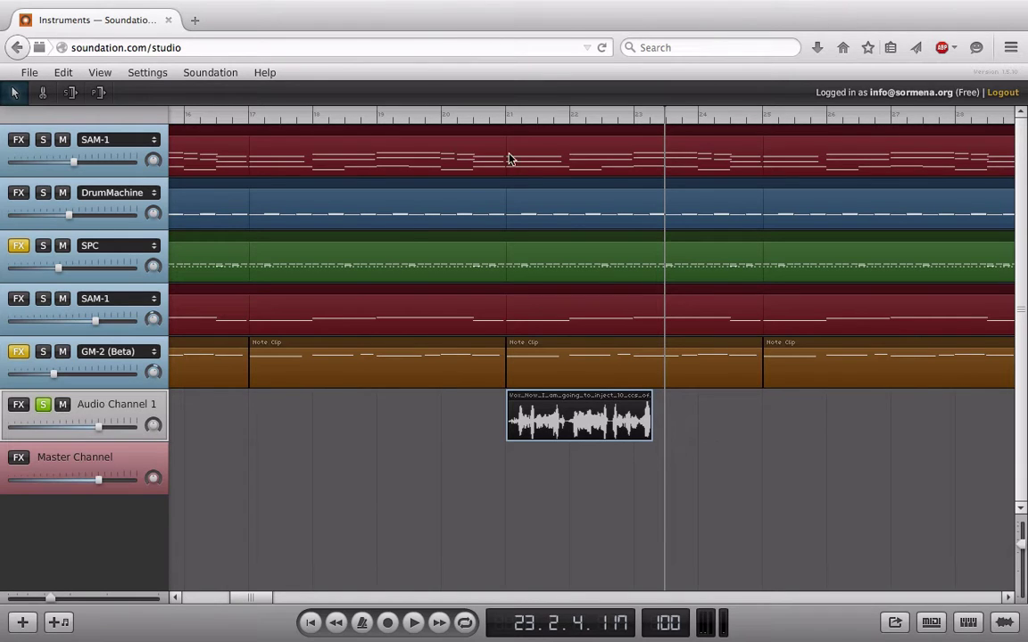
pyautogui.click(491, 119)
pyautogui.press('space')
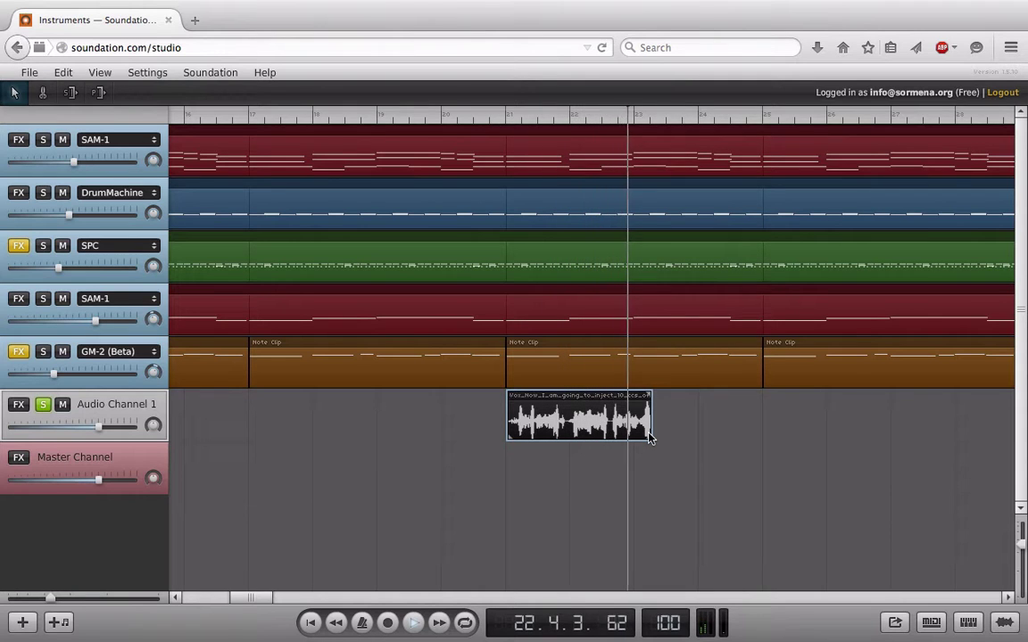
# Trim the end of the reversed vocal clip back to bar 23.
pyautogui.moveTo(59, 600); pyautogui.dragTo(69, 600)
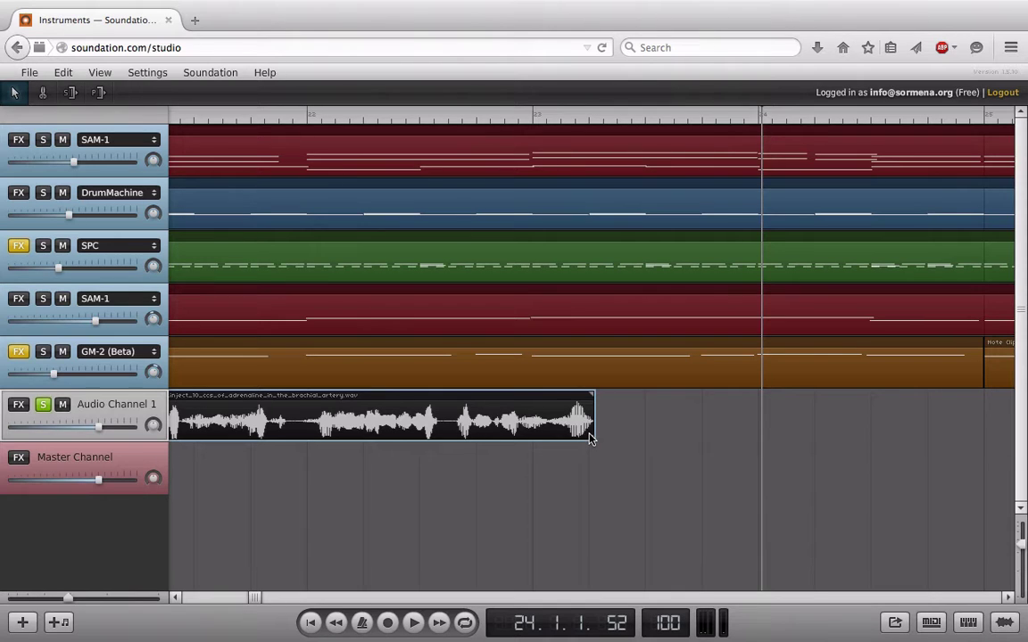
pyautogui.moveTo(589, 437); pyautogui.dragTo(531, 432)
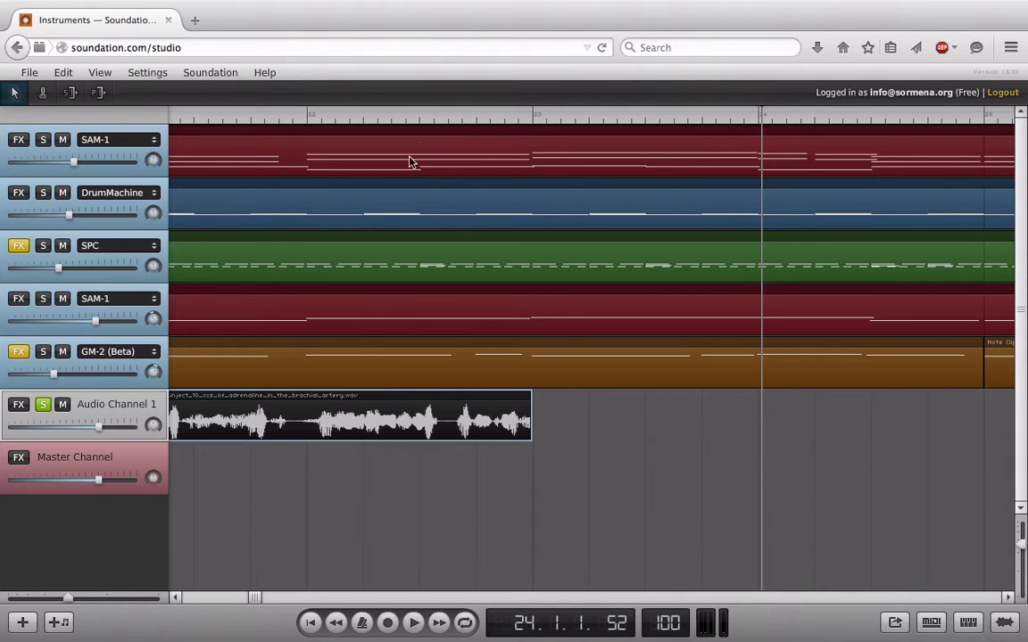
pyautogui.moveTo(65, 603); pyautogui.dragTo(58, 600)
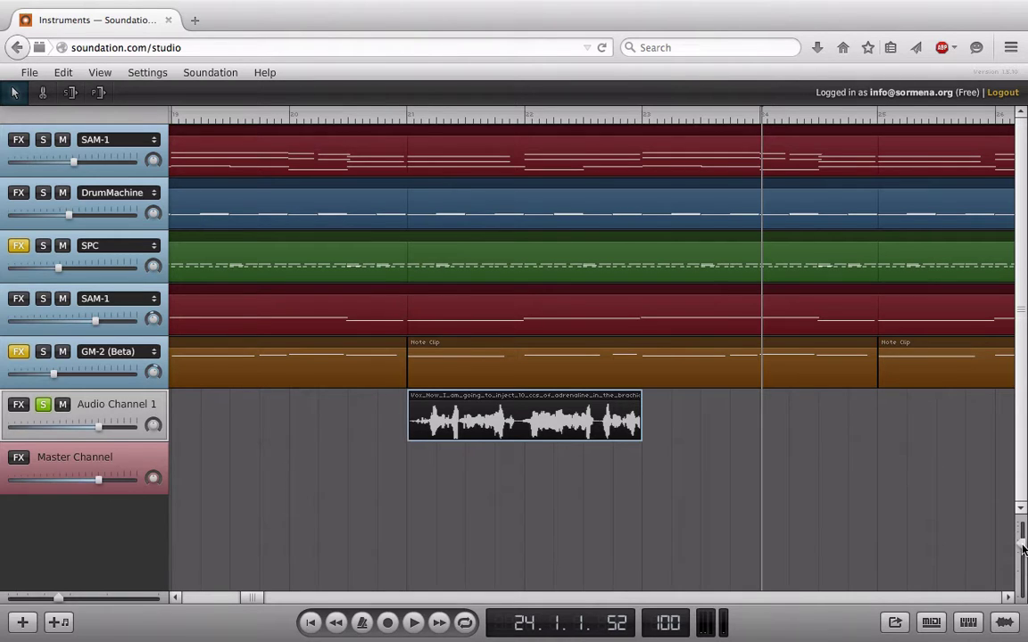
# Increase the track height until every channel shows its Automate setting, and bring the song's opening bars and the Master Channel into view.
pyautogui.moveTo(1022, 544); pyautogui.dragTo(1022, 576)
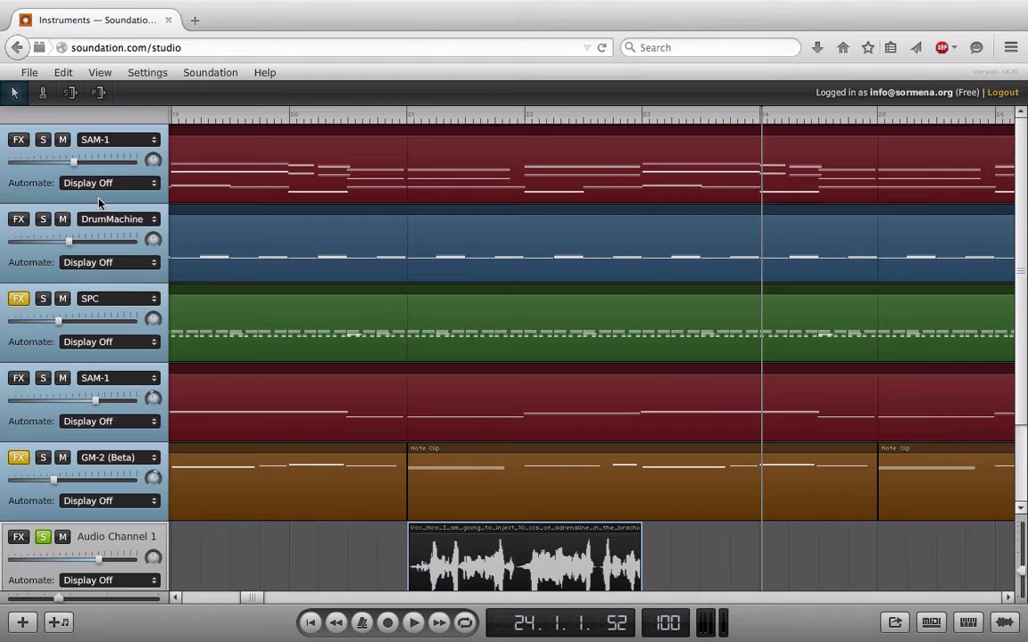
pyautogui.scroll(-1, 254, 446)
pyautogui.scroll(-4, 254, 446)
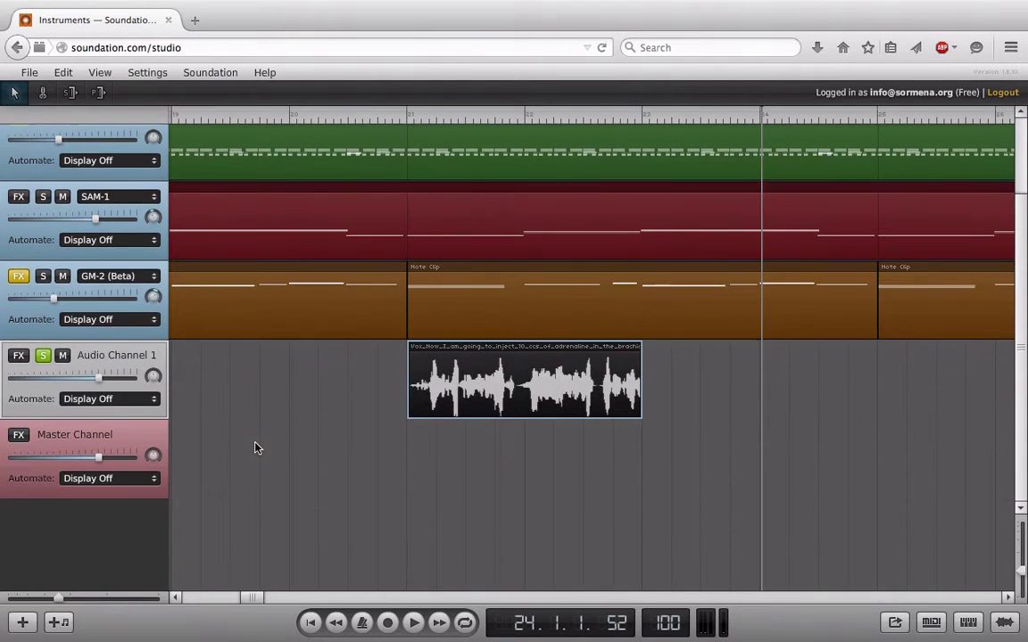
pyautogui.moveTo(254, 598); pyautogui.dragTo(200, 599)
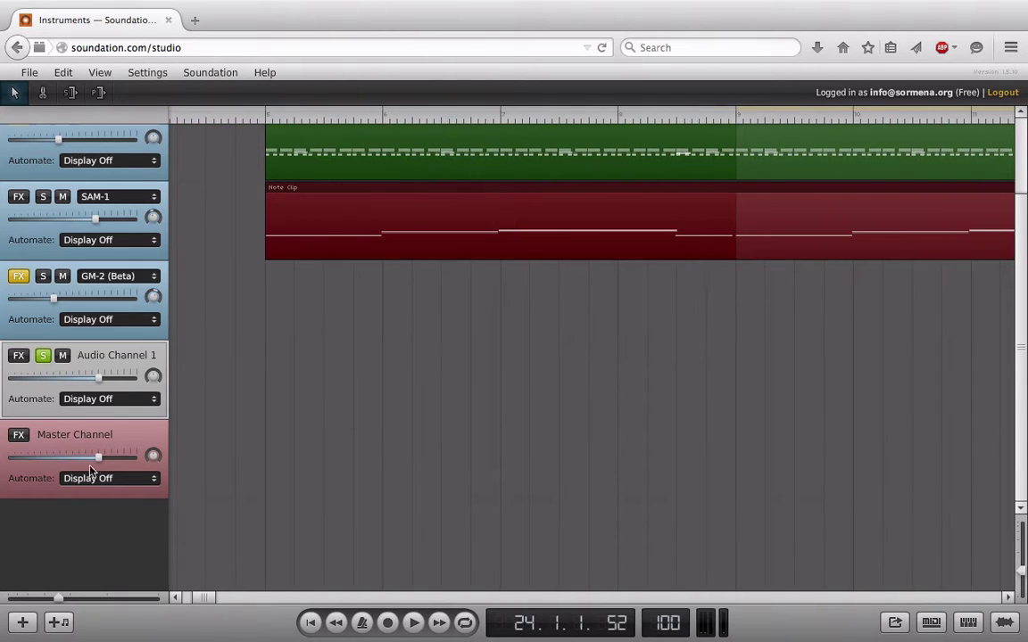
pyautogui.moveTo(74, 461); pyautogui.dragTo(95, 464)
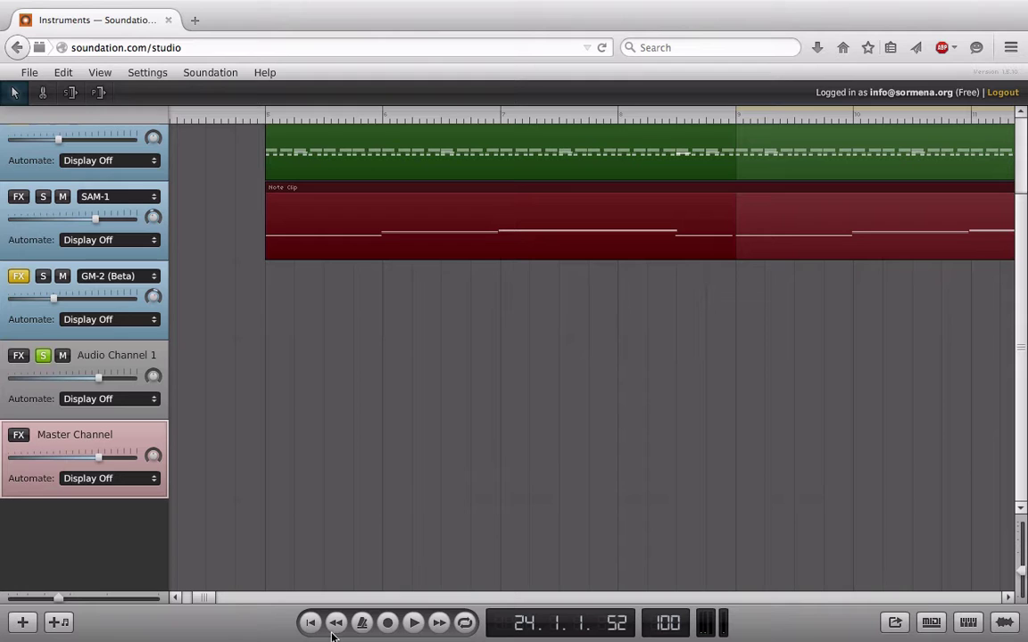
# Add a Simple instrument channel and raise the synth's filter cutoff.
pyautogui.click(61, 622)
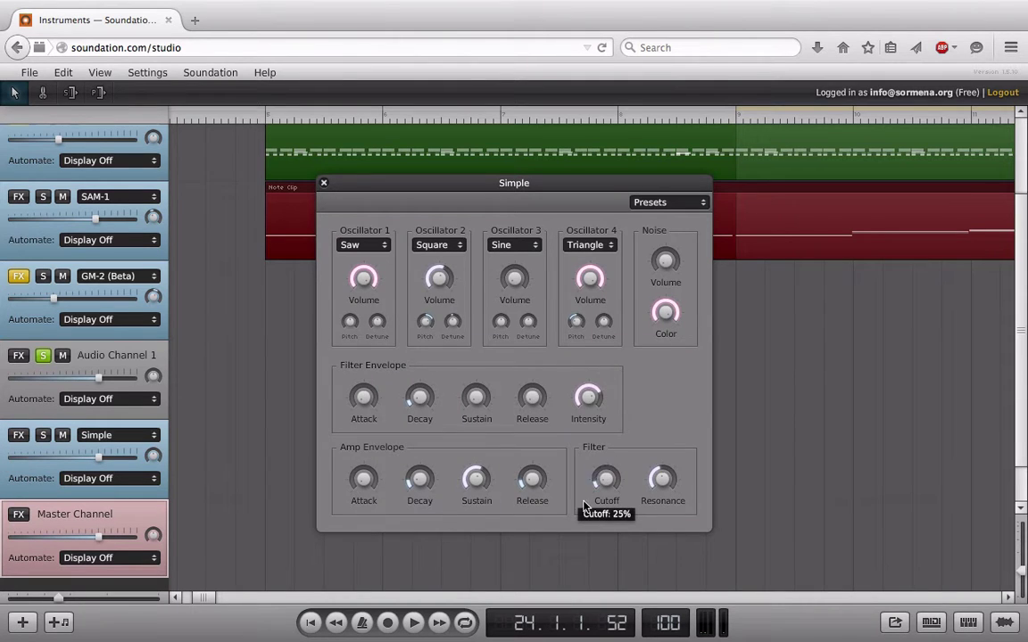
pyautogui.moveTo(610, 482); pyautogui.dragTo(590, 441)
pyautogui.moveTo(605, 486)
pyautogui.mouseDown()
pyautogui.moveTo(603, 464)
pyautogui.moveTo(600, 504)
pyautogui.mouseUp()
# Set the Simple synth's filter envelope attack to maximum and close its settings window.
pyautogui.moveTo(361, 409)
pyautogui.moveTo(536, 399)
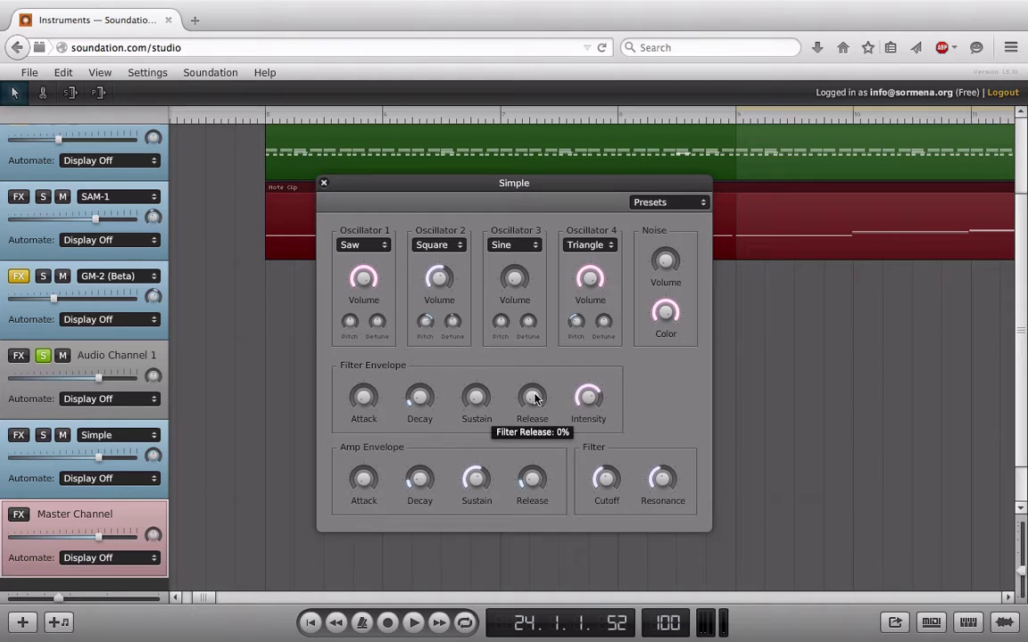
pyautogui.moveTo(535, 399)
pyautogui.mouseDown()
pyautogui.moveTo(525, 346)
pyautogui.moveTo(534, 398)
pyautogui.mouseUp()
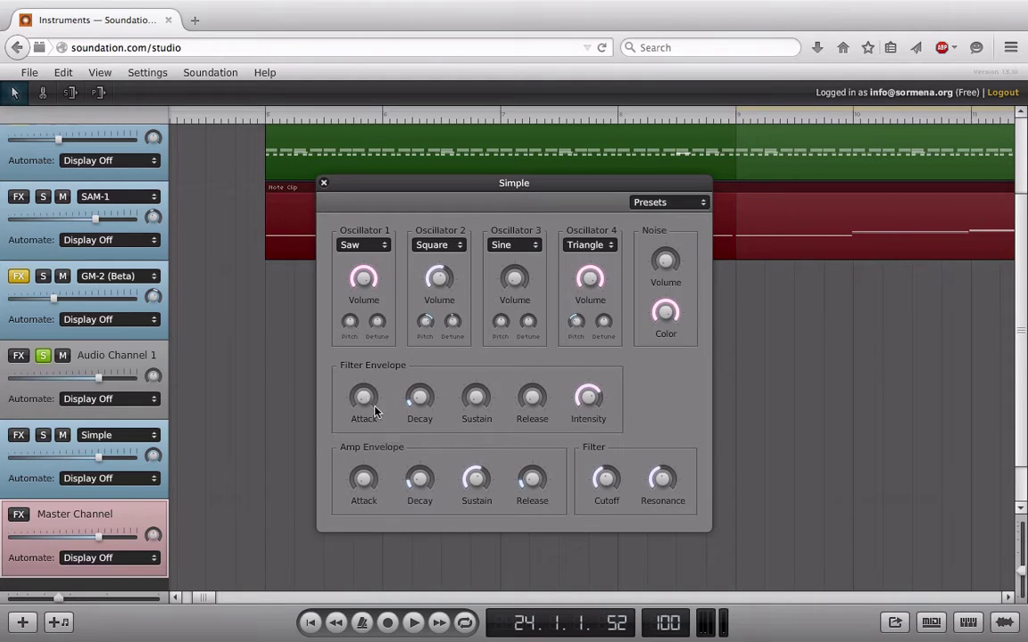
pyautogui.moveTo(367, 402)
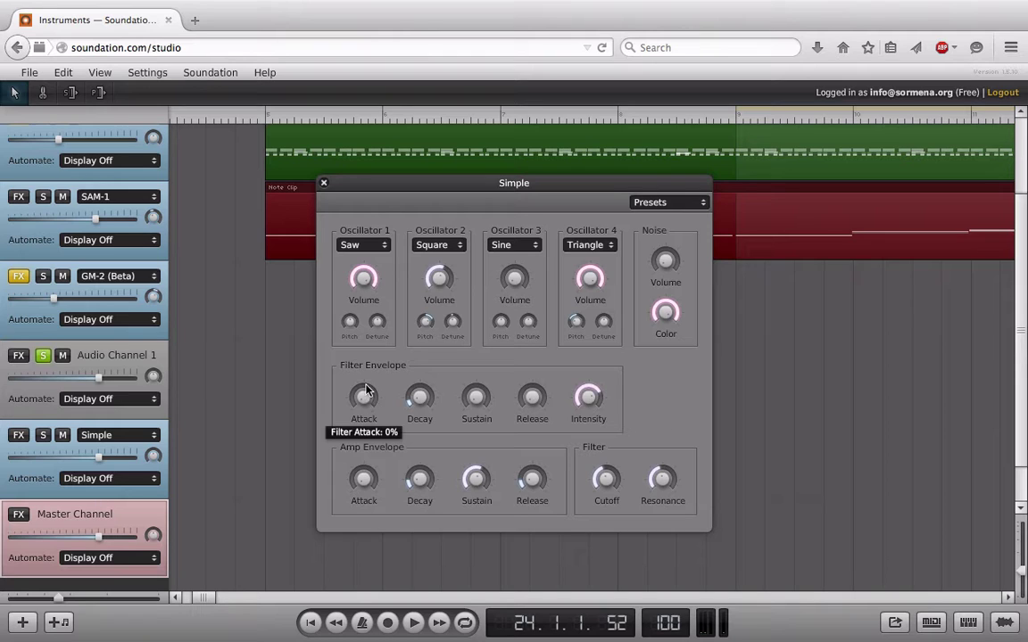
pyautogui.moveTo(361, 397); pyautogui.dragTo(312, 109)
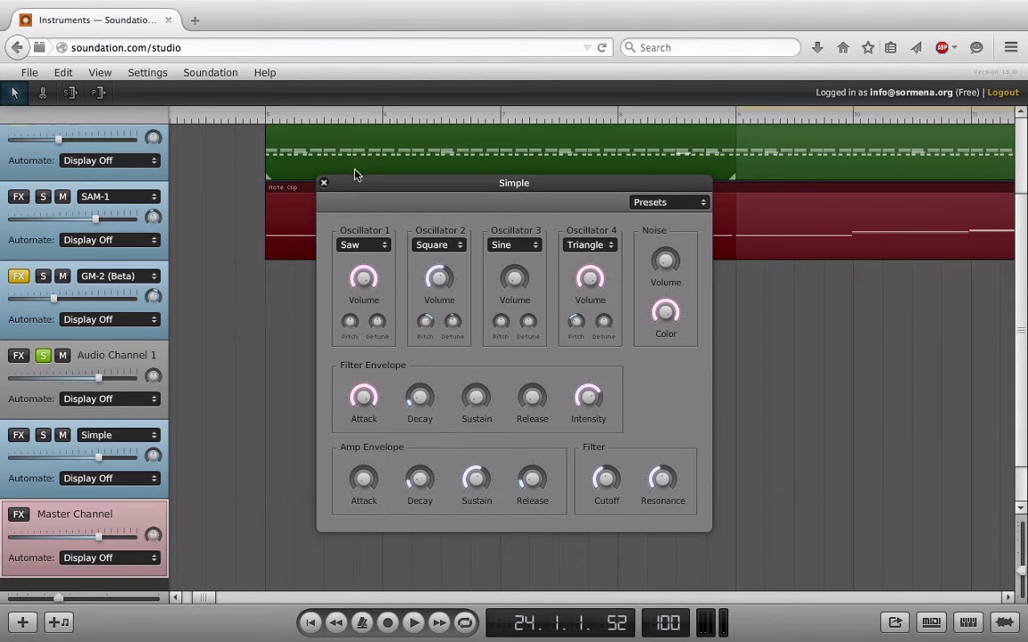
pyautogui.click(324, 183)
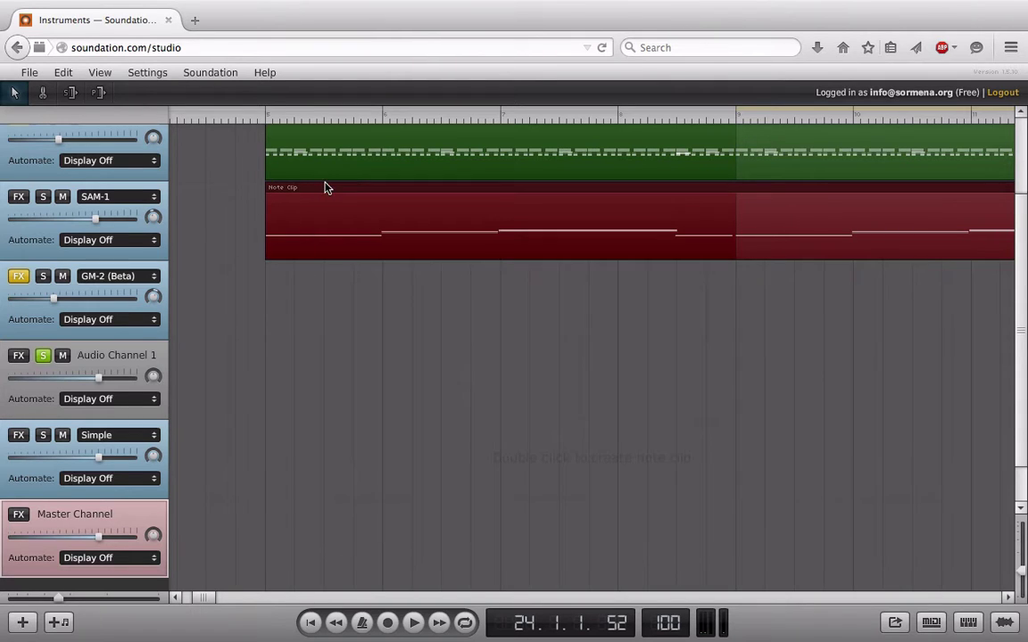
# Mute the Simple channel and display Volume automation on the Master Channel.
pyautogui.click(62, 435)
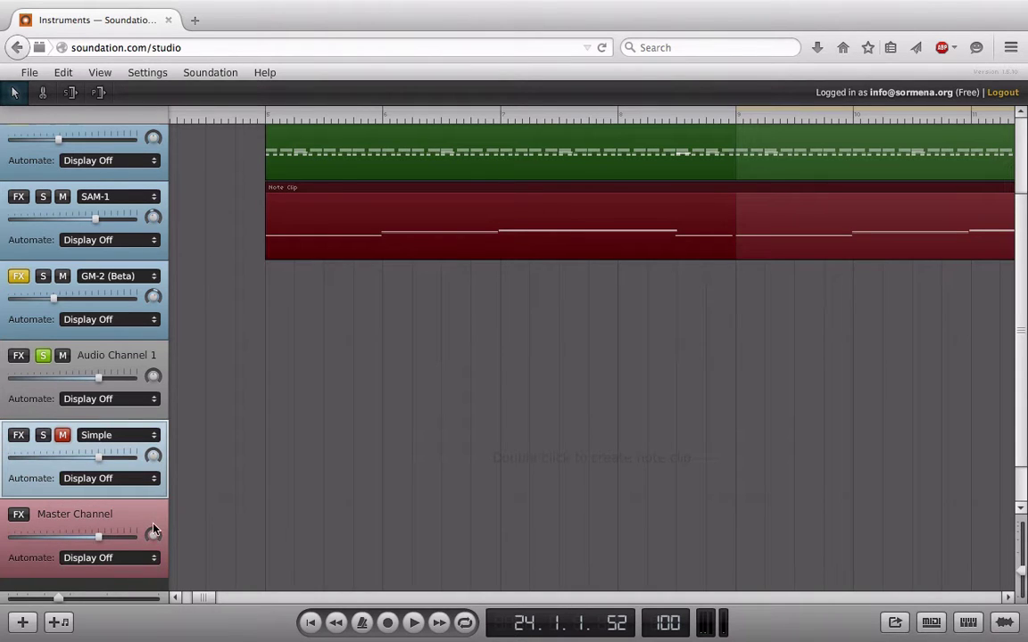
pyautogui.click(89, 558)
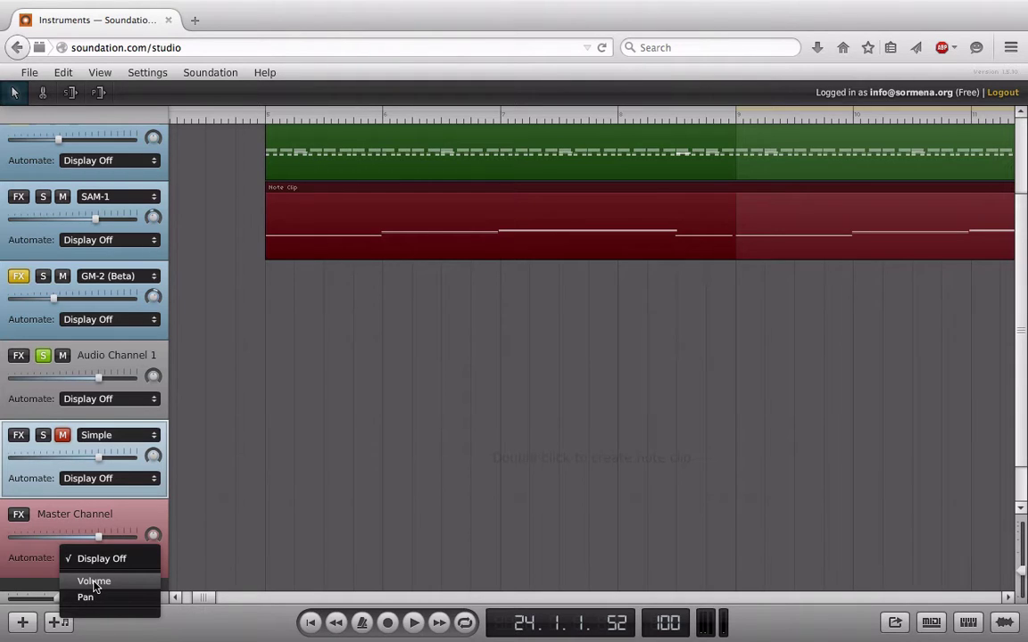
pyautogui.click(95, 582)
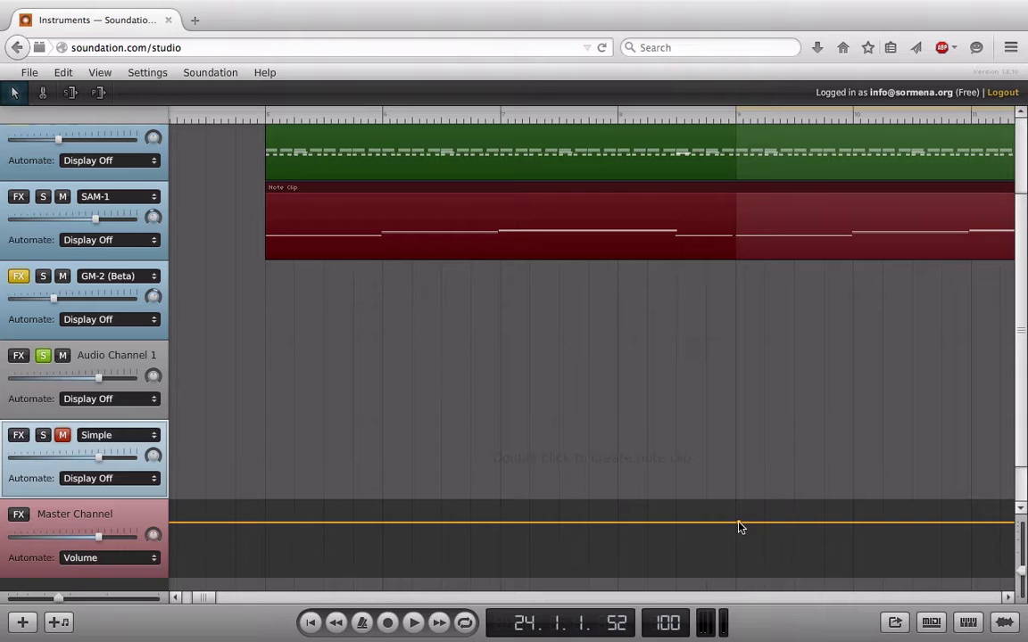
# Draw a Master Channel volume fade-in rising from minimum at bar 5 to normal level at bar 9, and play it back.
pyautogui.click(258, 523)
pyautogui.moveTo(258, 523); pyautogui.dragTo(263, 578)
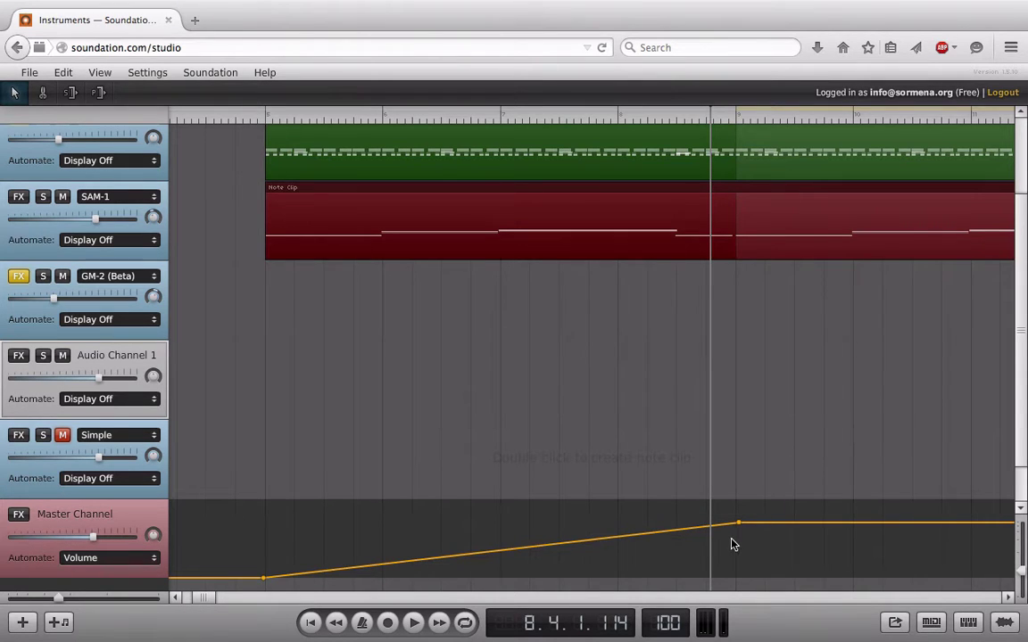
pyautogui.click(238, 114)
pyautogui.press('space')
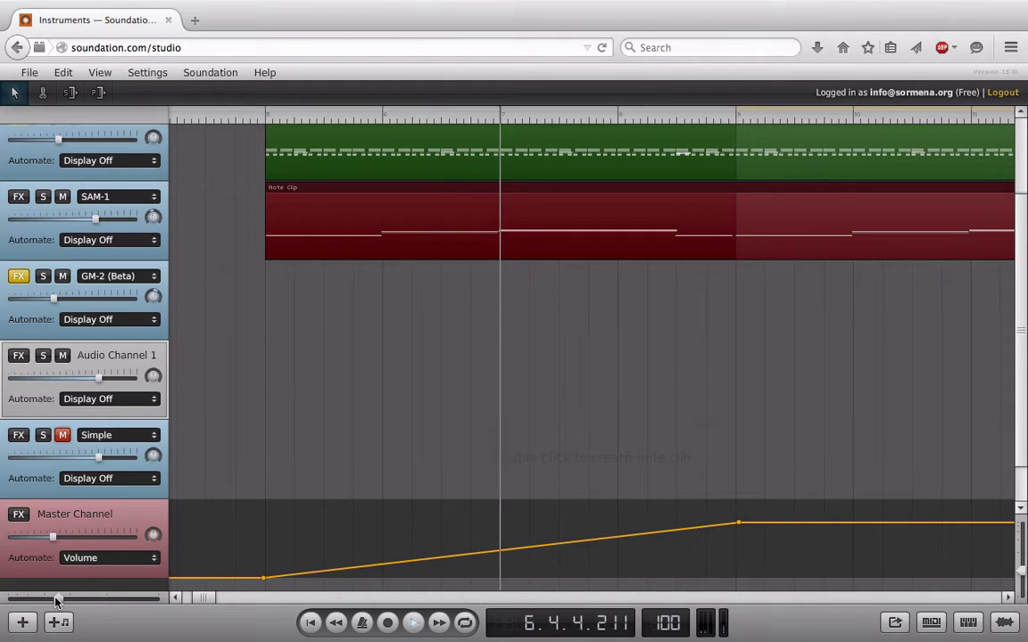
pyautogui.moveTo(48, 602); pyautogui.dragTo(43, 602)
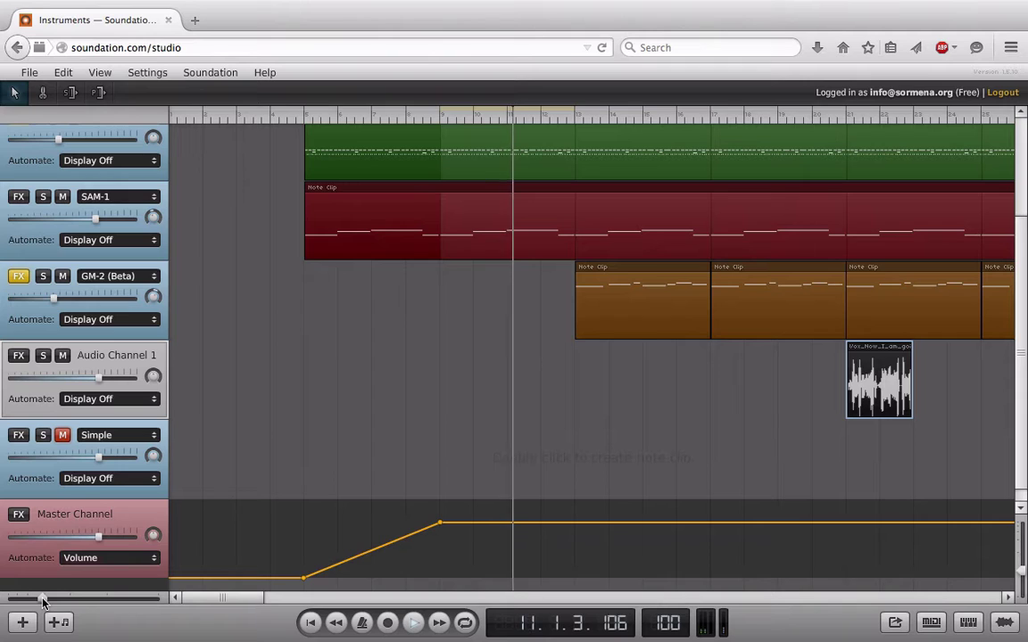
pyautogui.press('space')
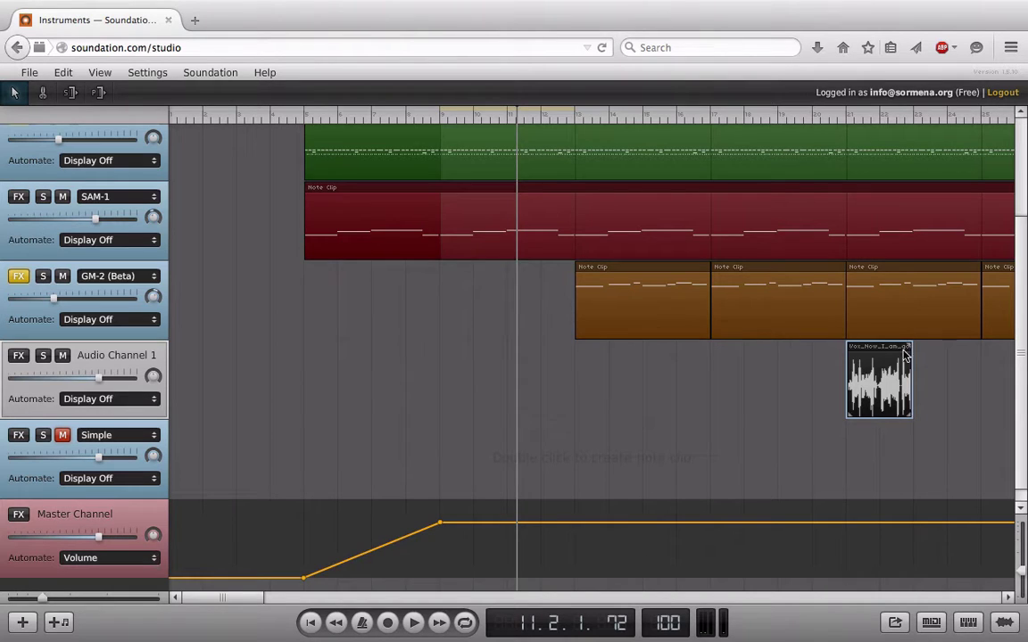
# Play the song through the vocal clip that starts at bar 21, and stop just after the clip ends.
pyautogui.click(827, 116)
pyautogui.press('space')
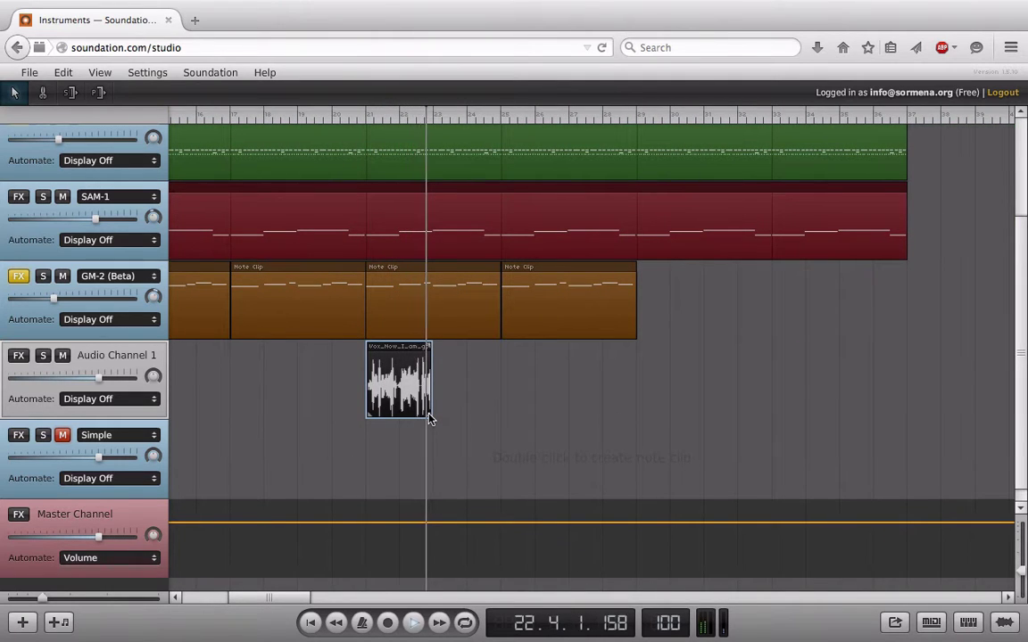
pyautogui.press('space')
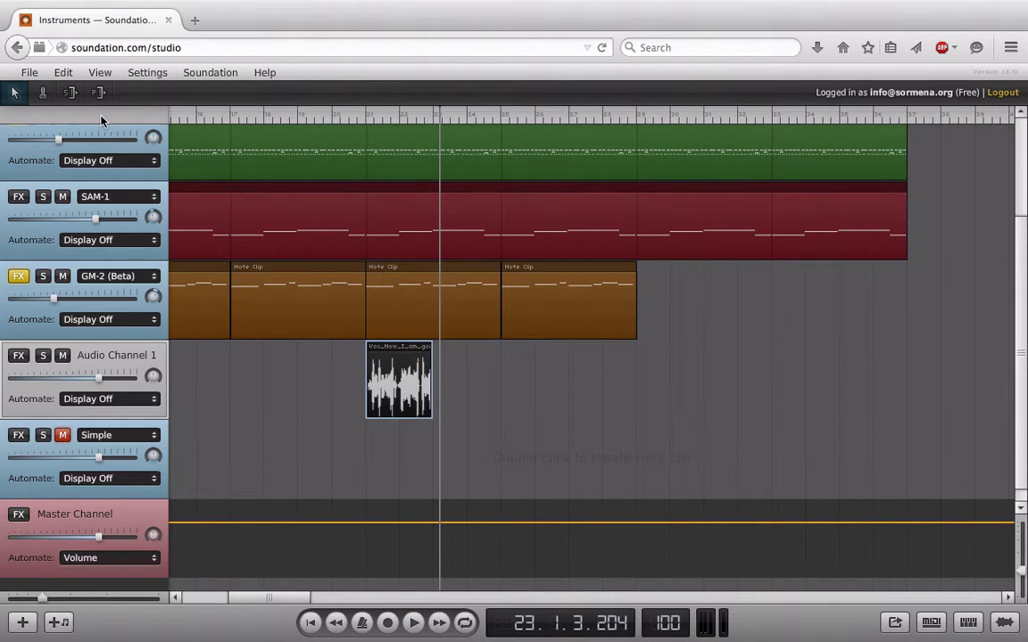
# Stretch the vocal clip on Audio Channel 1 so it ends at bar 25, and play it back from just before bar 21.
pyautogui.click(70, 91)
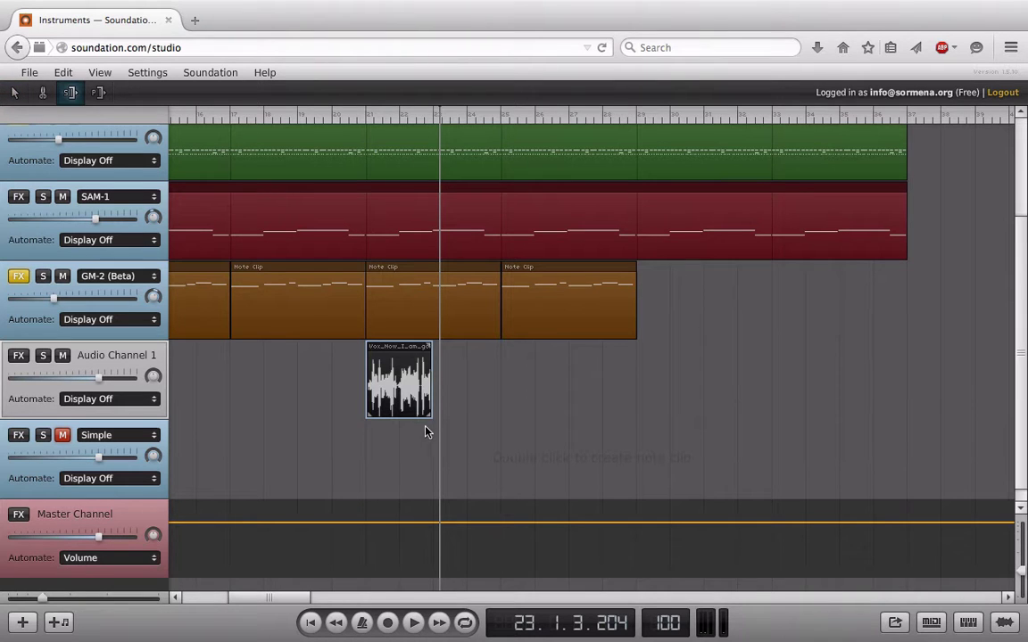
pyautogui.moveTo(428, 424); pyautogui.dragTo(501, 426)
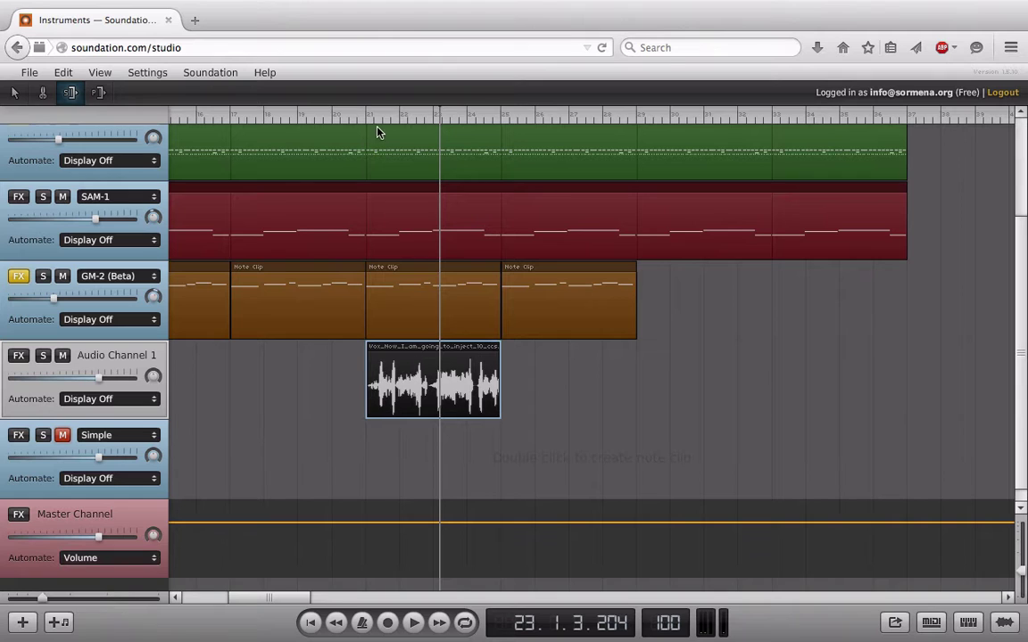
pyautogui.click(356, 117)
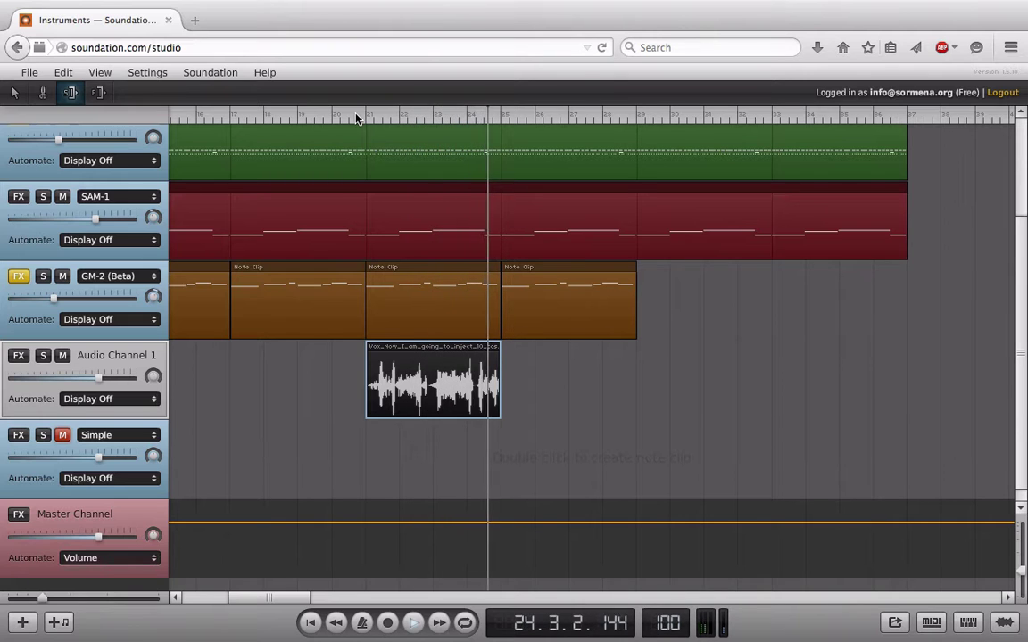
pyautogui.press('space')
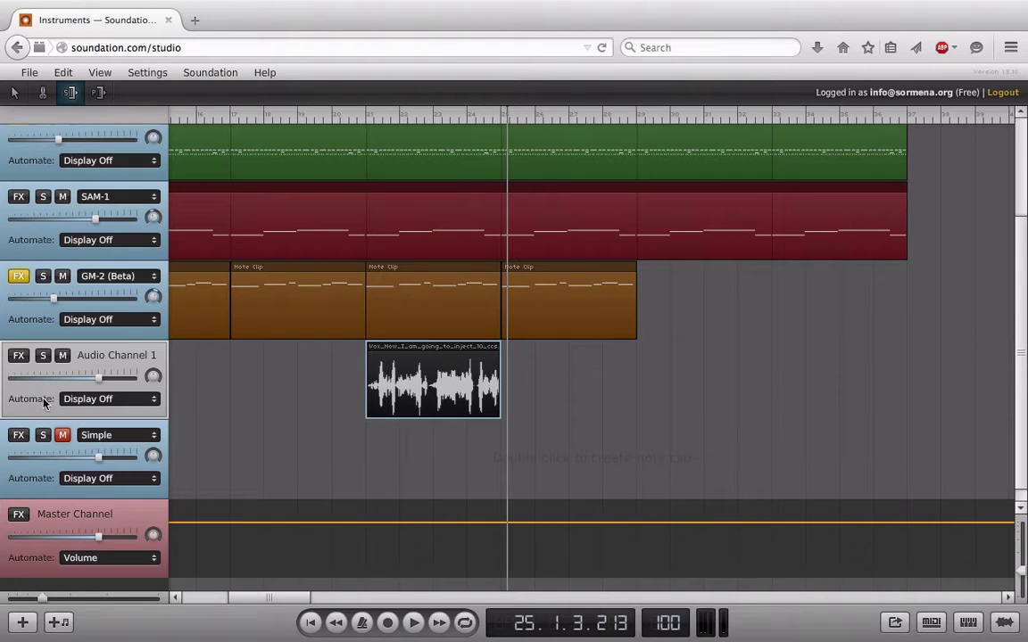
# Add Reverb, Delay and Phaser effects to Audio Channel 1.
pyautogui.click(22, 357)
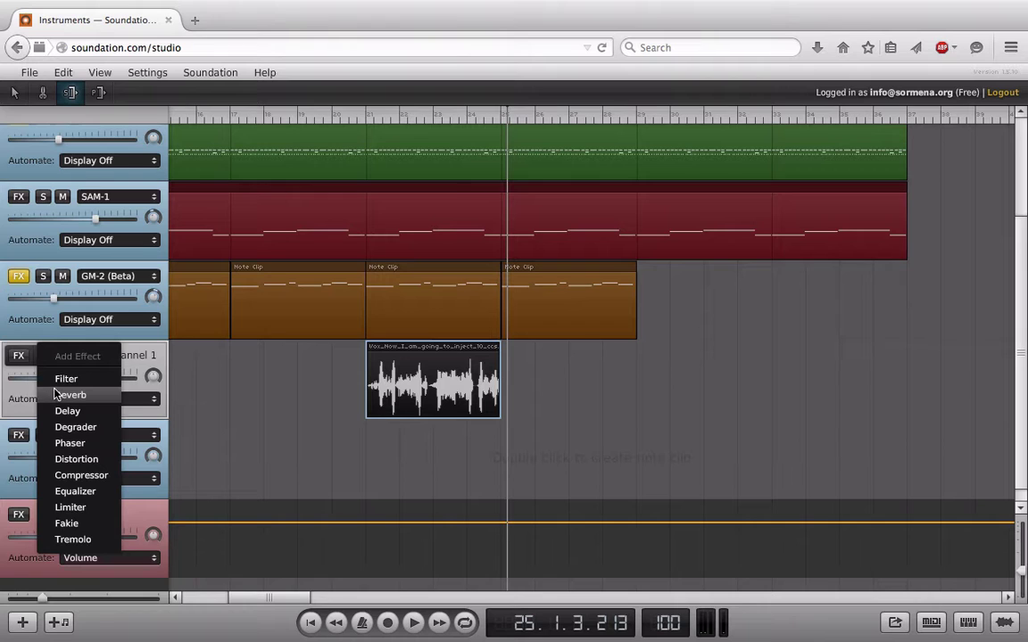
pyautogui.click(57, 395)
pyautogui.click(113, 355)
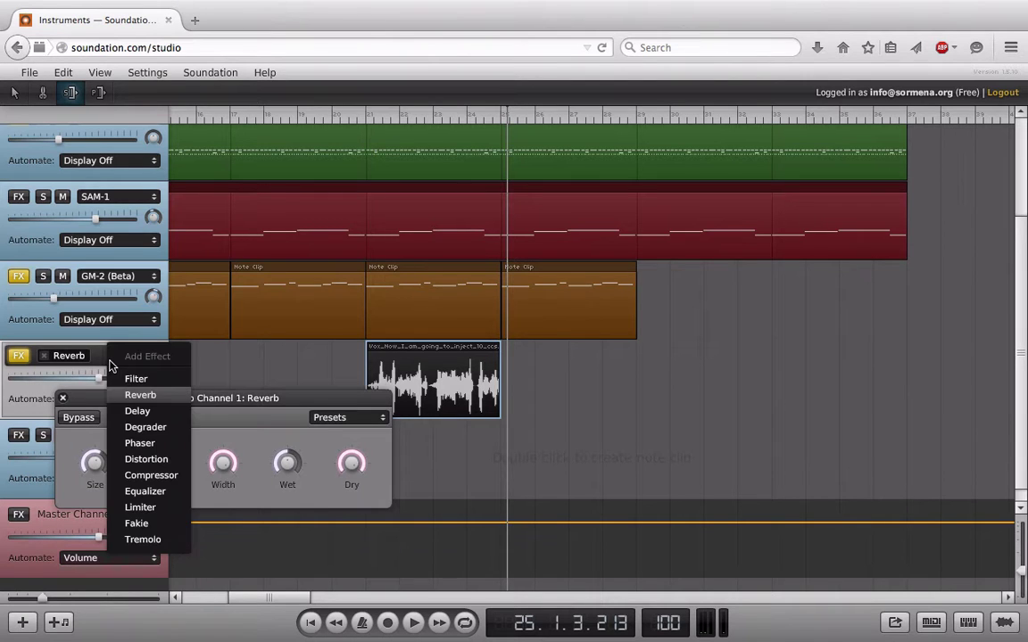
pyautogui.click(138, 412)
pyautogui.click(176, 356)
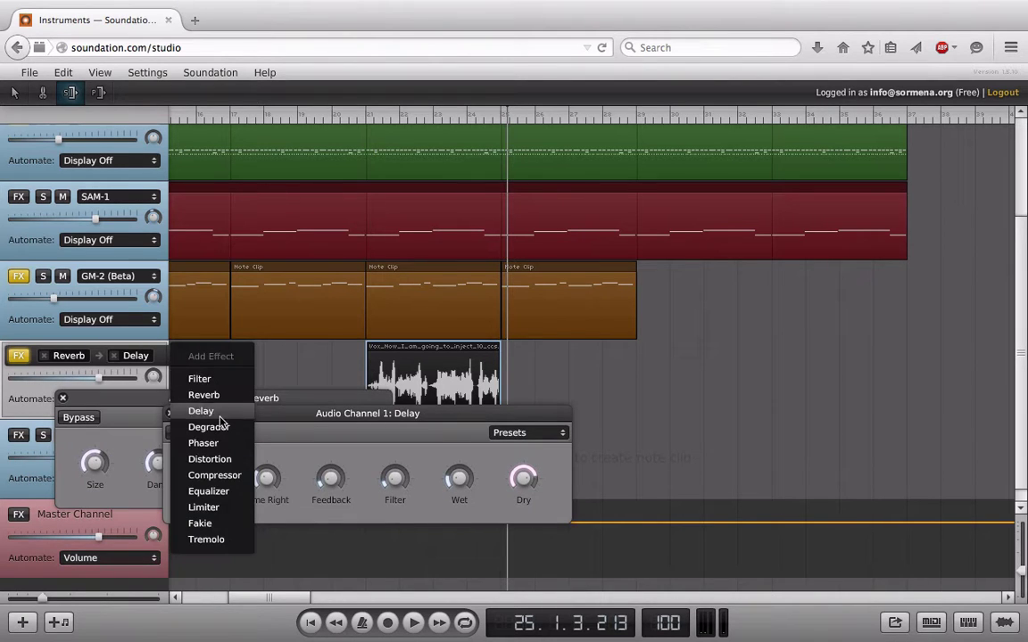
pyautogui.click(223, 444)
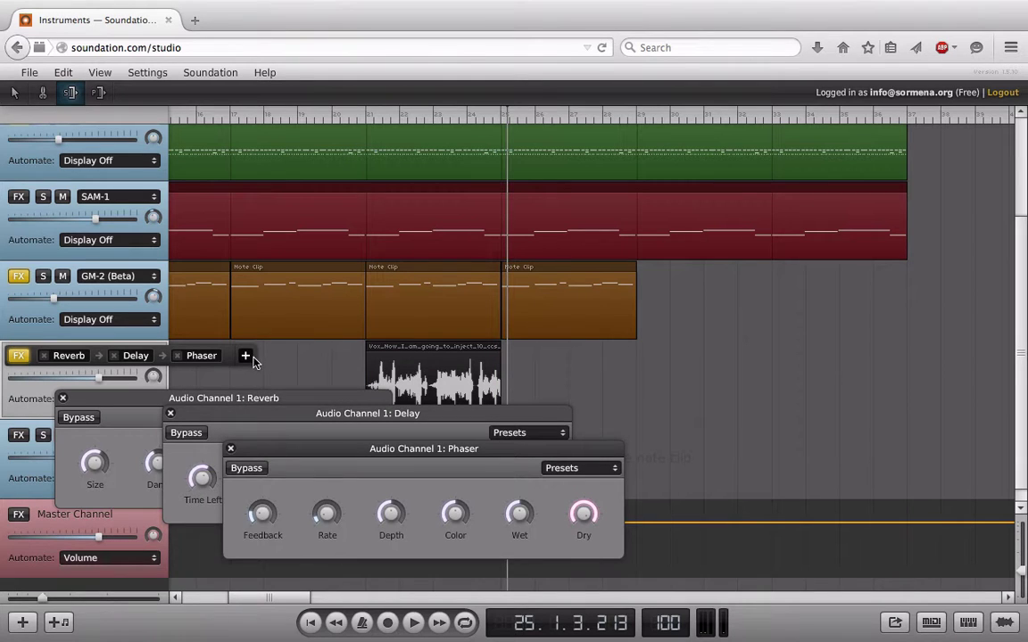
# Extend Audio Channel 1's effect chain with an Equalizer, a second Delay and a Filter.
pyautogui.click(249, 358)
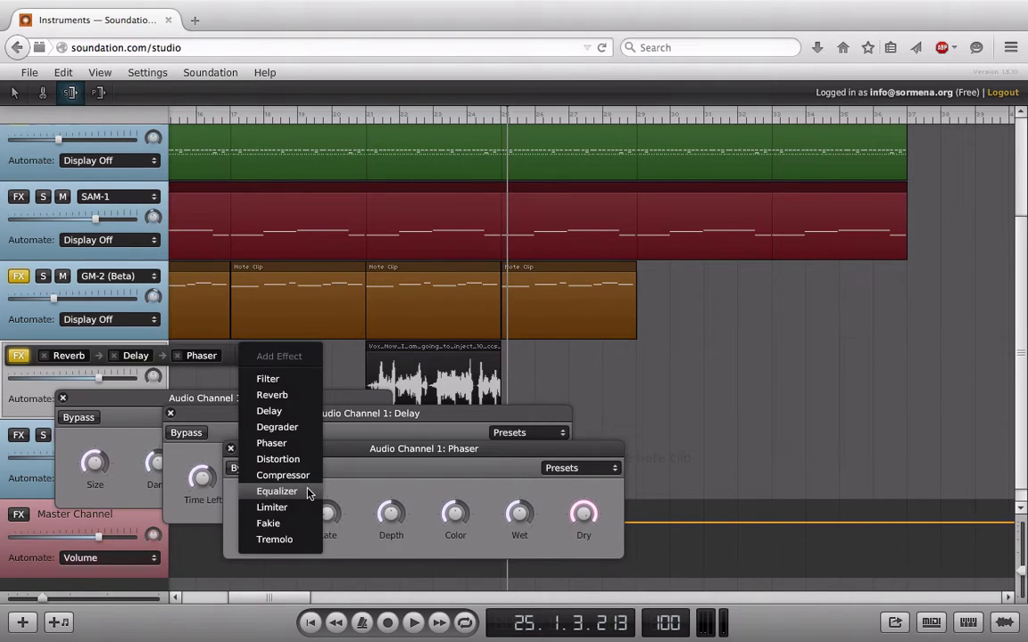
pyautogui.click(277, 492)
pyautogui.click(323, 357)
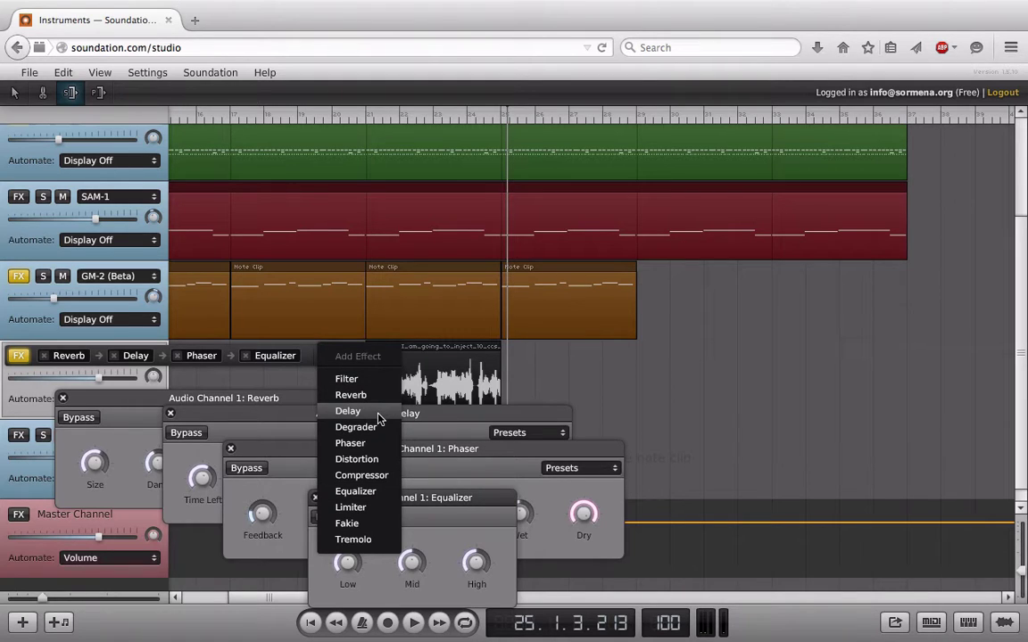
pyautogui.click(348, 412)
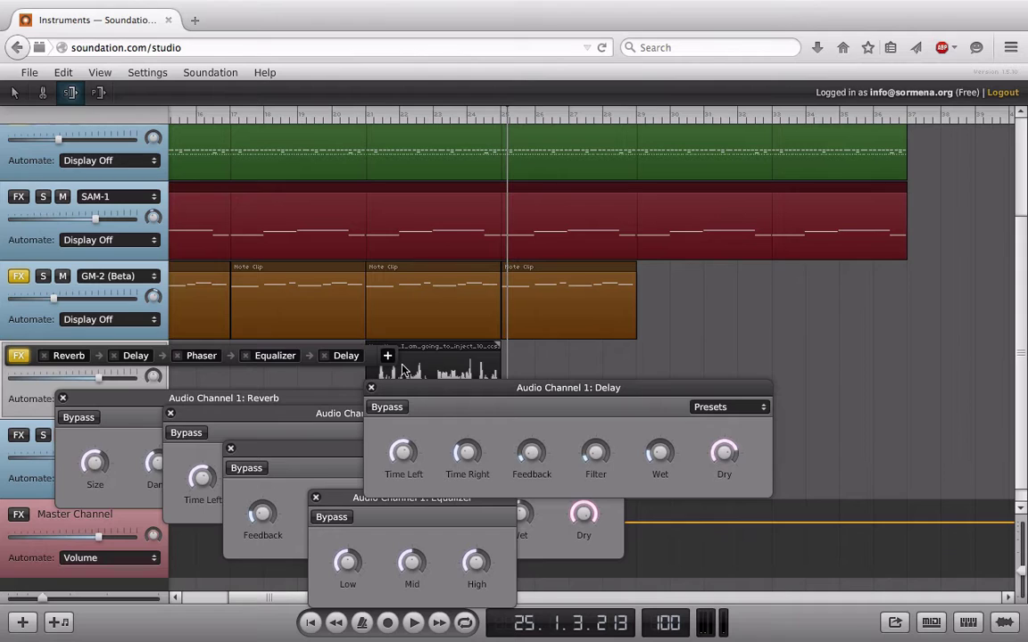
pyautogui.click(389, 356)
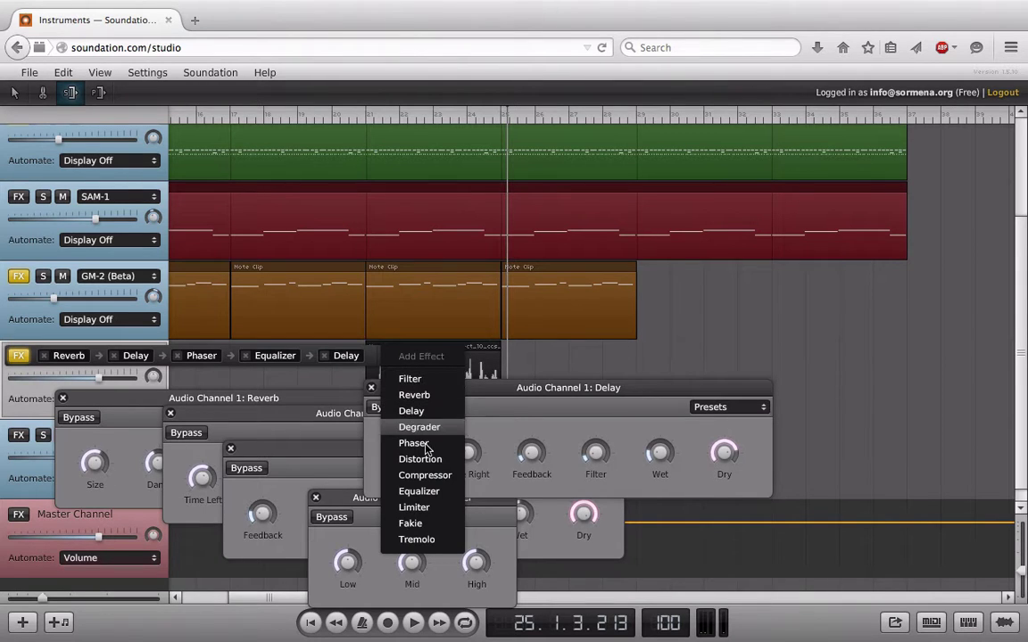
pyautogui.click(426, 379)
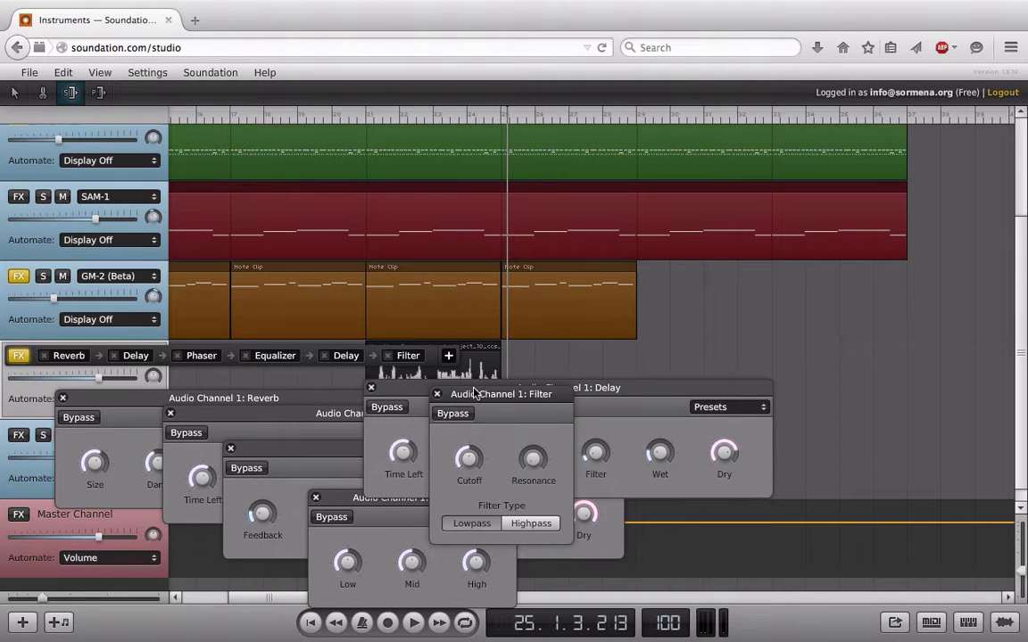
# Bypass the Filter, second Delay and Equalizer on Audio Channel 1 and close their windows.
pyautogui.click(458, 415)
pyautogui.click(436, 393)
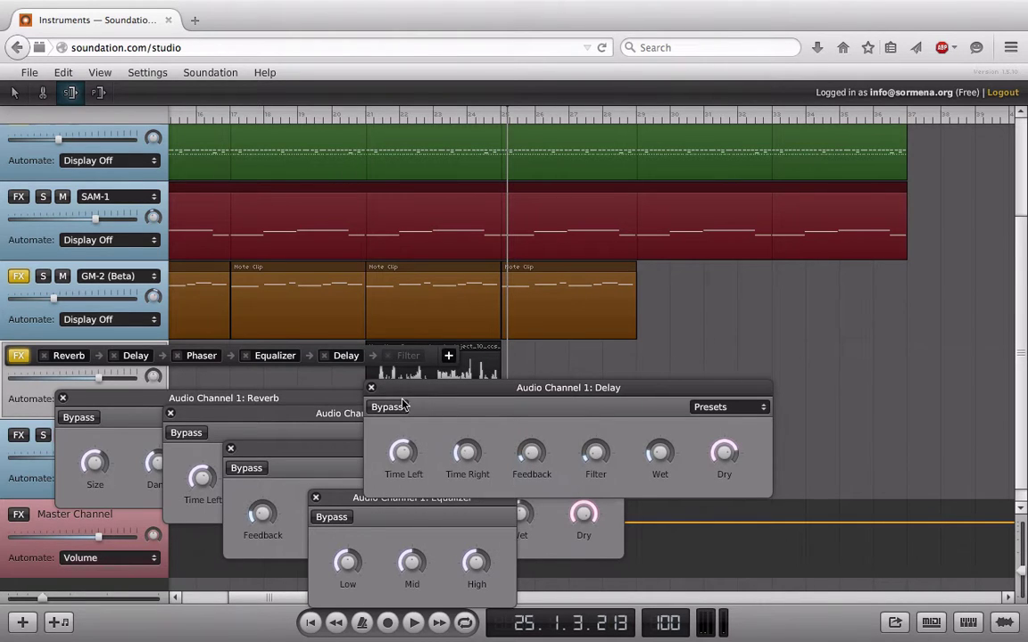
pyautogui.click(386, 407)
pyautogui.click(371, 389)
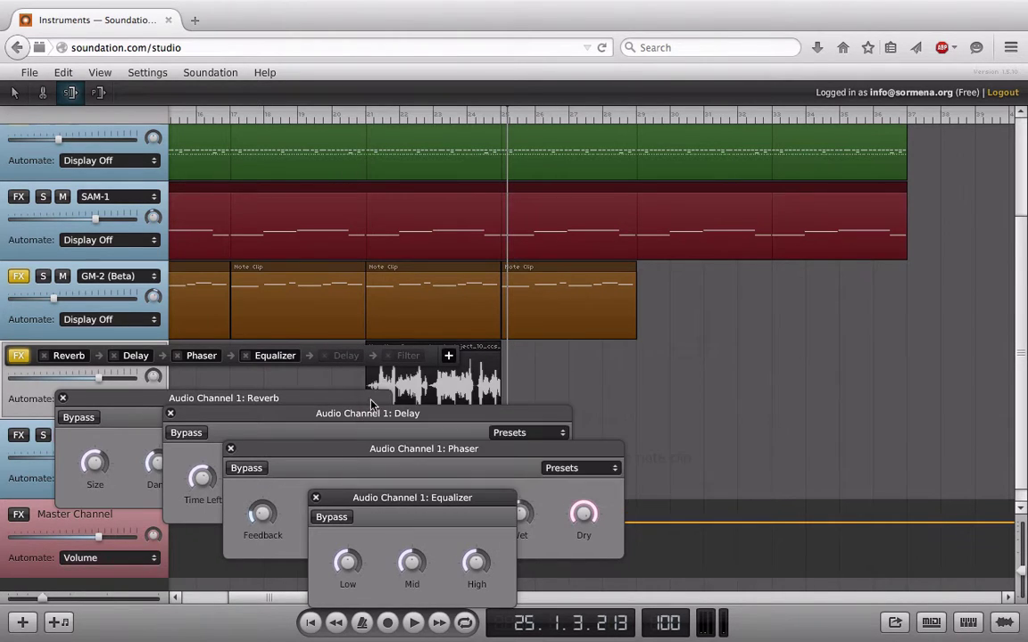
pyautogui.click(331, 517)
pyautogui.click(317, 500)
# Bypass the Phaser and first Delay and close their windows, keeping only the Reverb window open above the channel's effect chain.
pyautogui.click(246, 467)
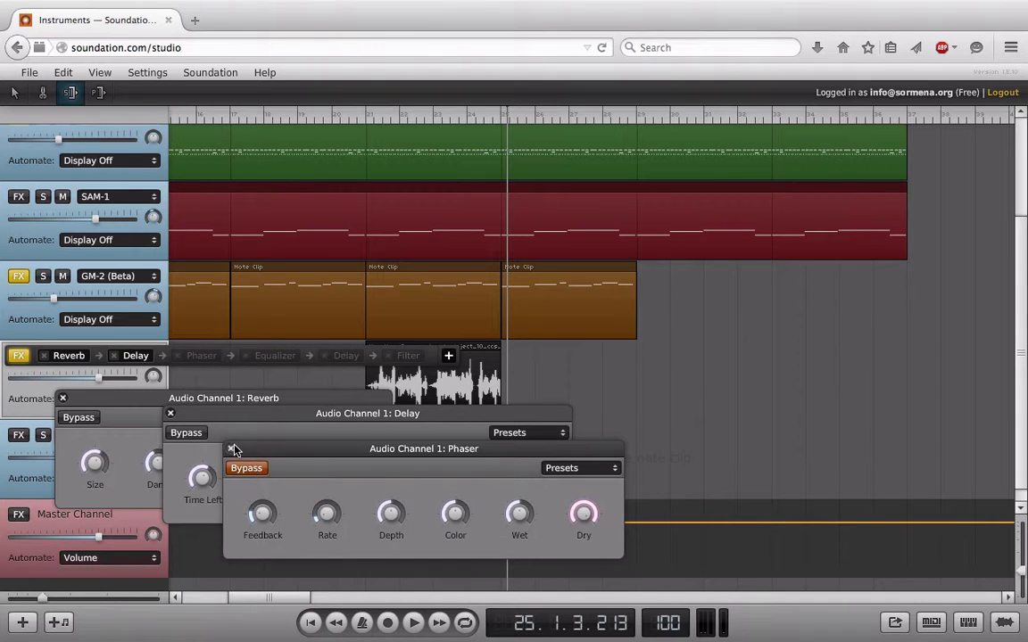
pyautogui.click(230, 448)
pyautogui.click(185, 432)
pyautogui.click(168, 416)
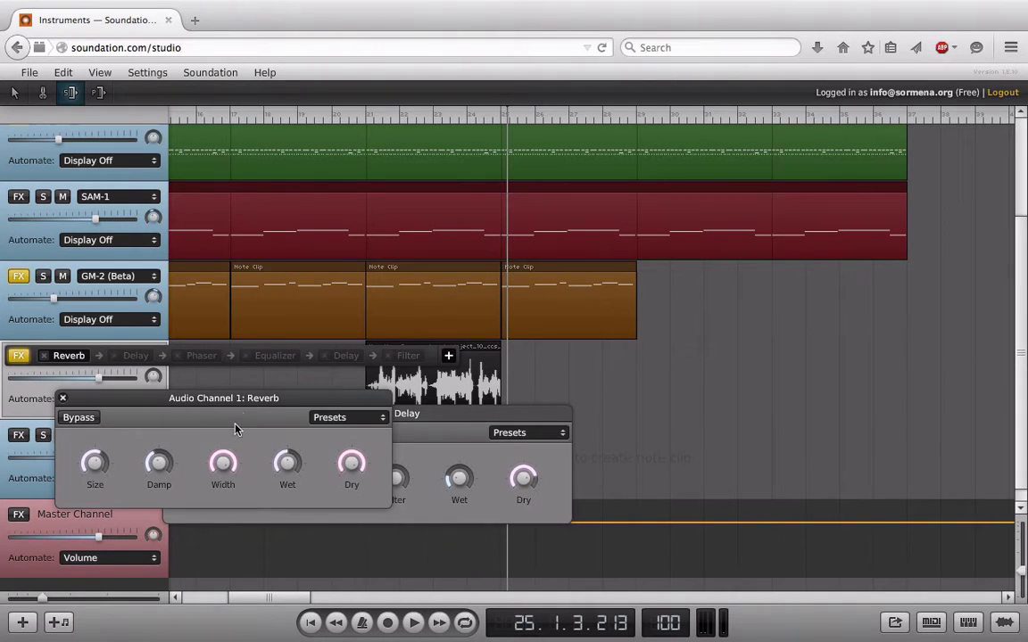
pyautogui.moveTo(234, 430); pyautogui.dragTo(205, 260)
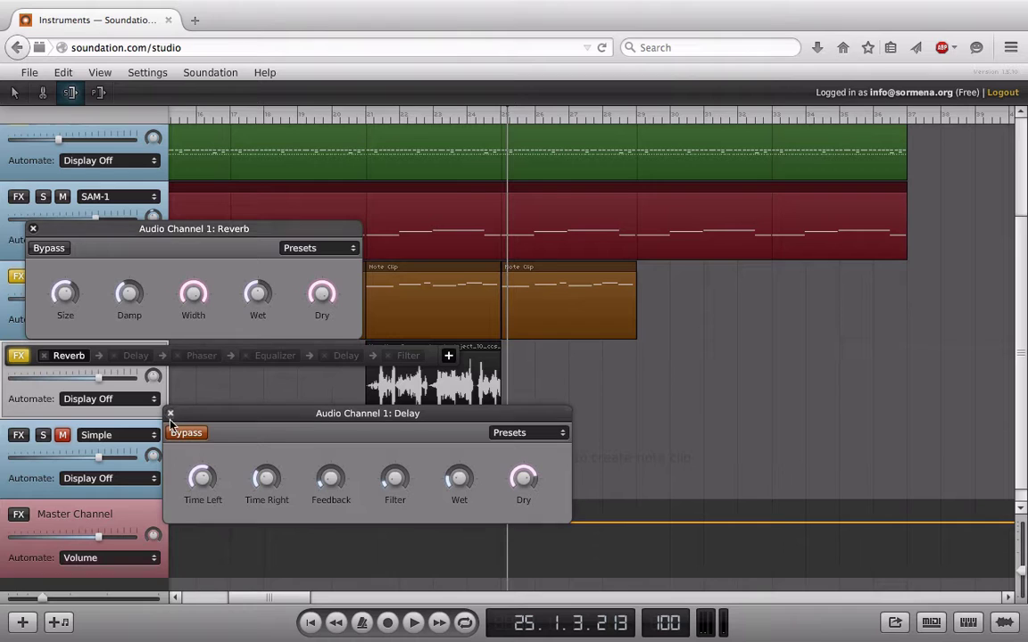
pyautogui.click(170, 414)
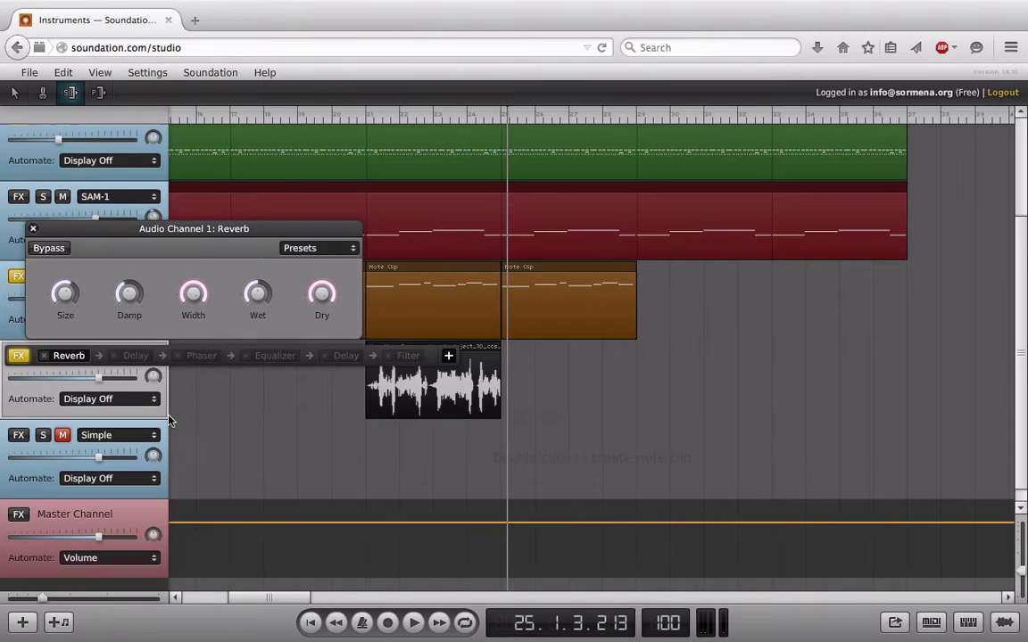
# Start playback just before bar 21 and loop the vocal clip out to bar 29.
pyautogui.click(361, 114)
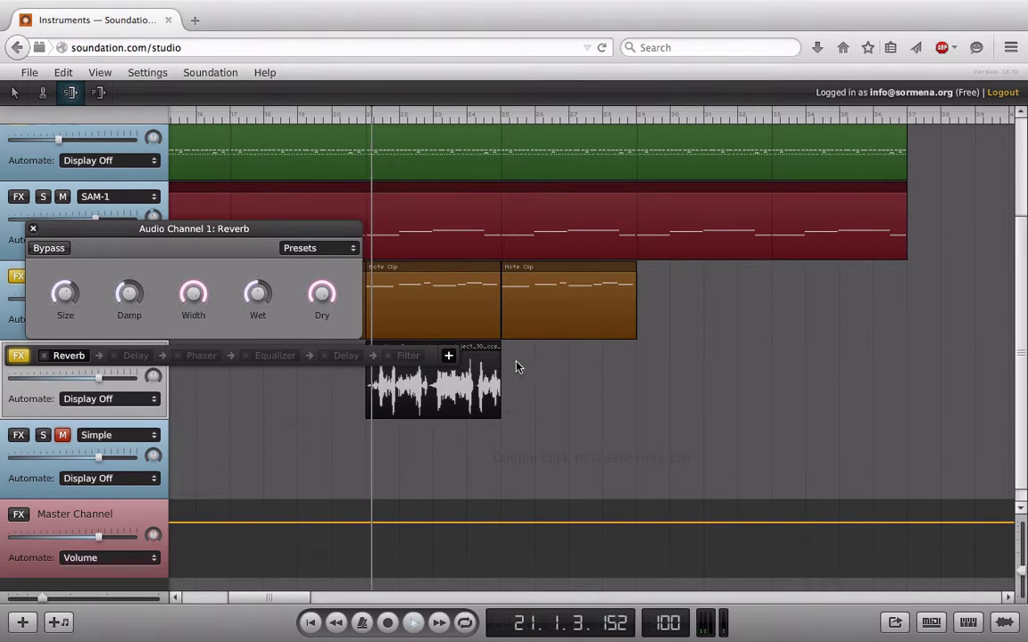
pyautogui.moveTo(500, 348); pyautogui.dragTo(635, 396)
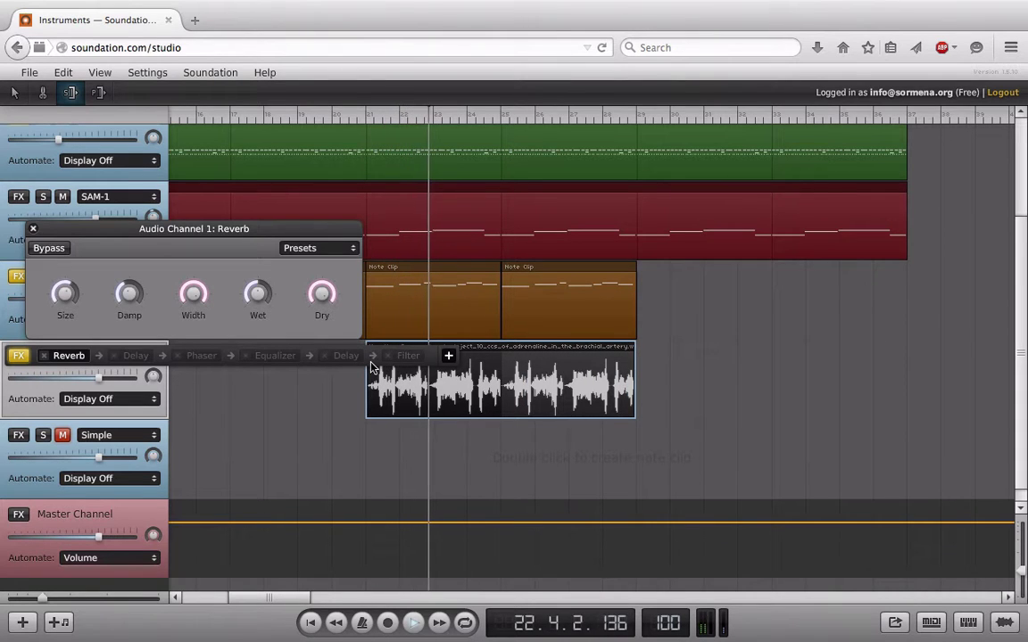
# Raise the Wet level of Audio Channel 1's Reverb and close the effect window.
pyautogui.moveTo(135, 305)
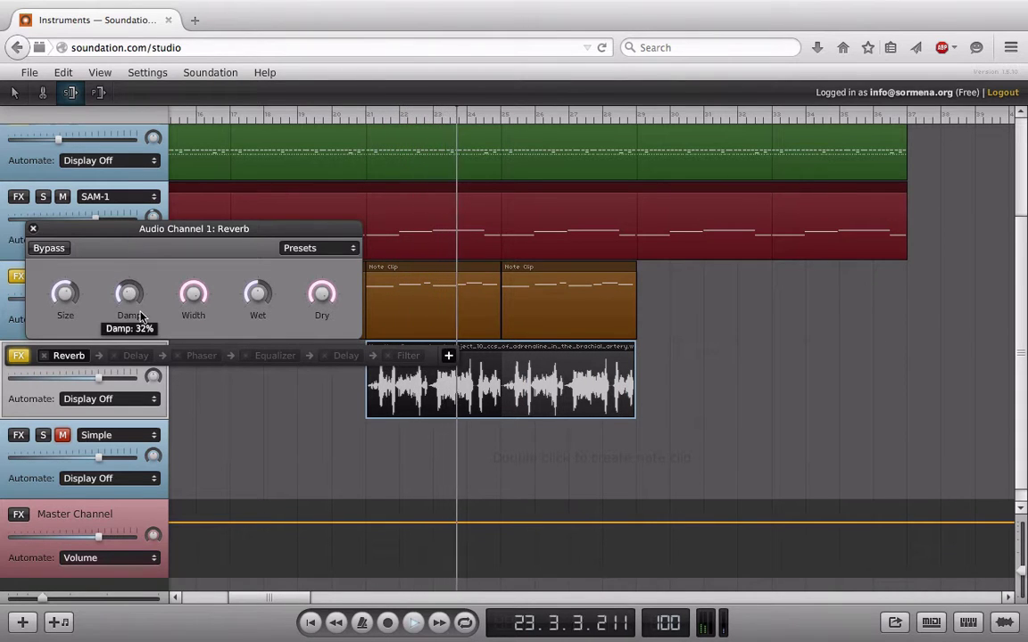
pyautogui.moveTo(261, 307)
pyautogui.moveTo(261, 307); pyautogui.dragTo(258, 261)
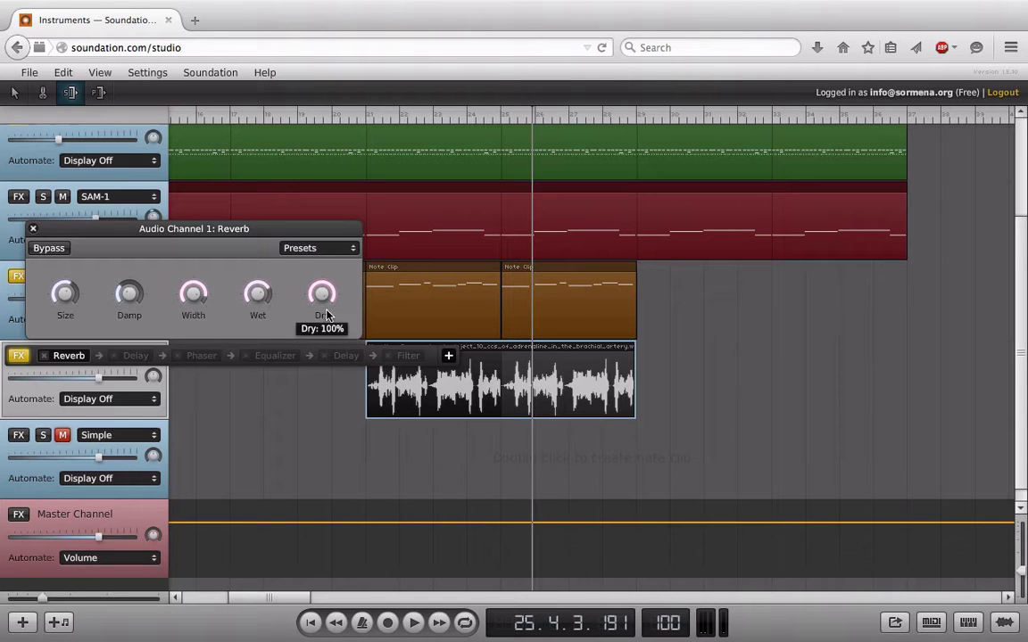
pyautogui.click(34, 230)
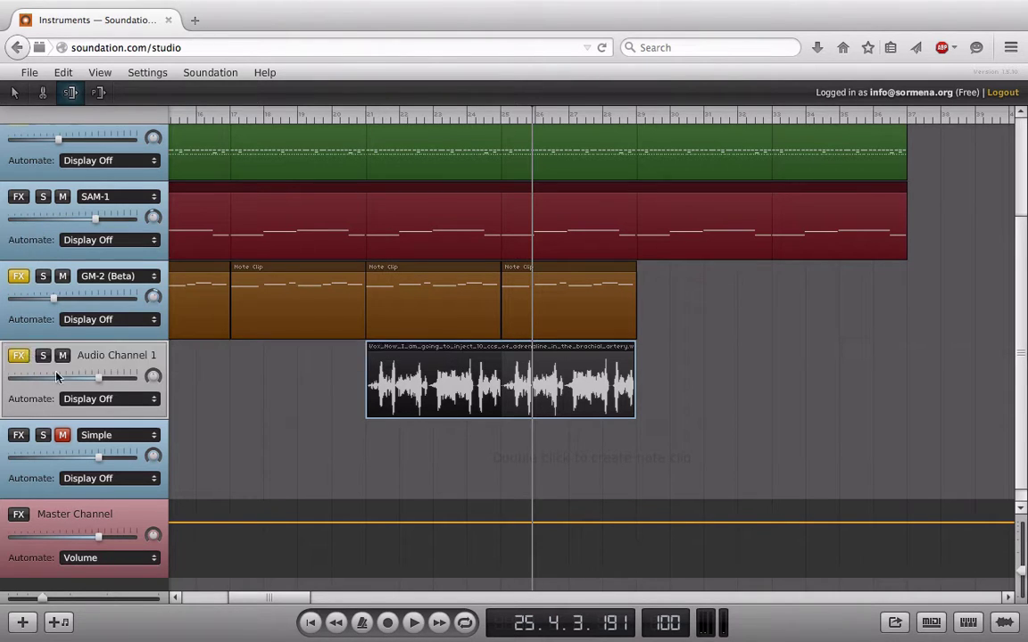
# Automate Reverb: Dry on Audio Channel 1, falling from maximum at bar 21 to minimum at about bar 29.
pyautogui.click(114, 402)
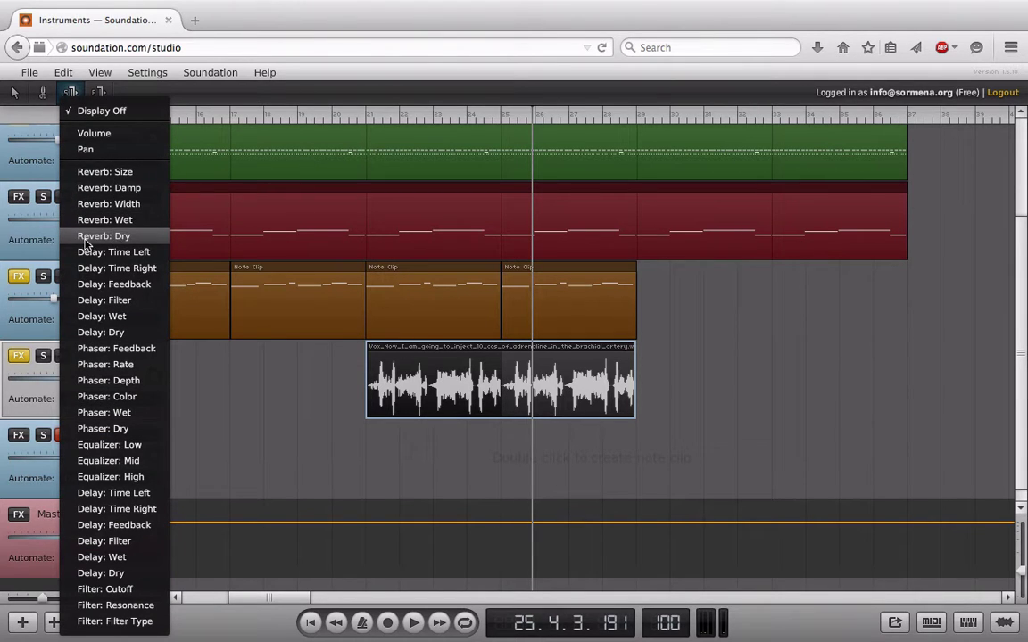
pyautogui.click(128, 237)
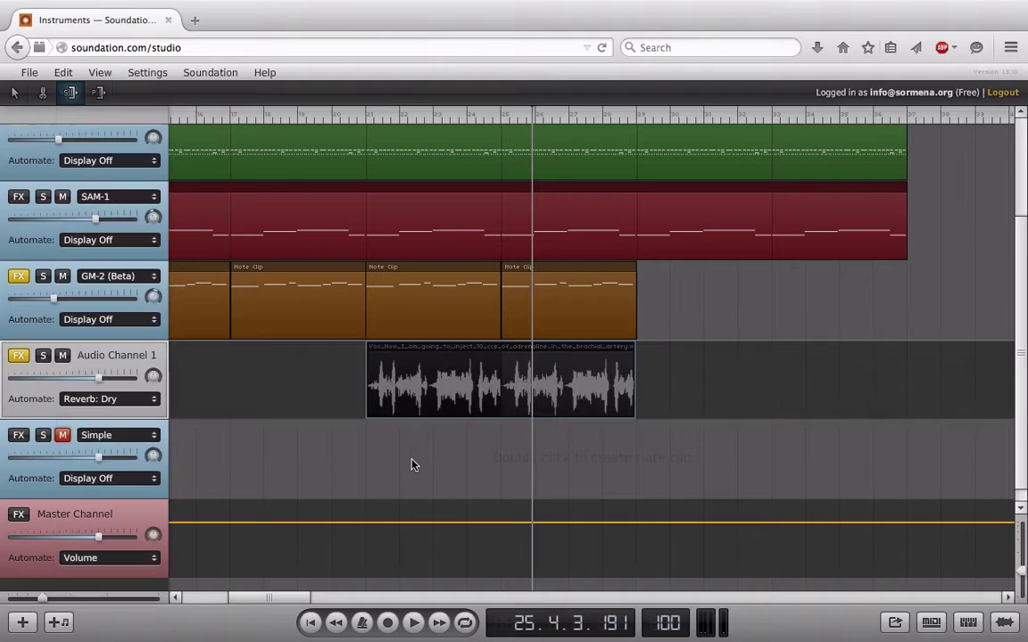
pyautogui.click(370, 346)
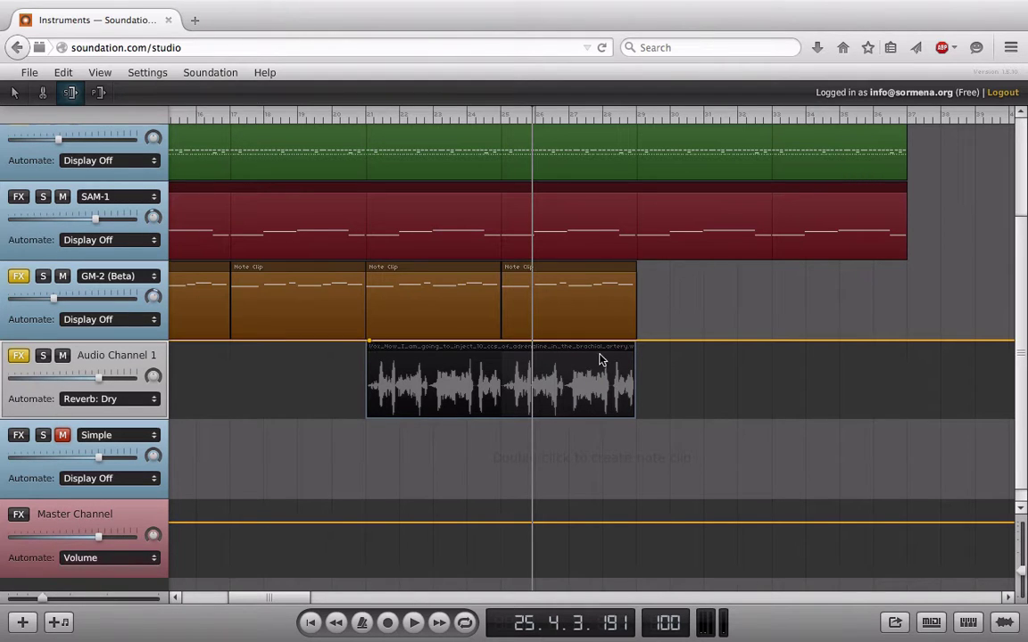
pyautogui.click(638, 344)
pyautogui.moveTo(639, 356); pyautogui.dragTo(644, 439)
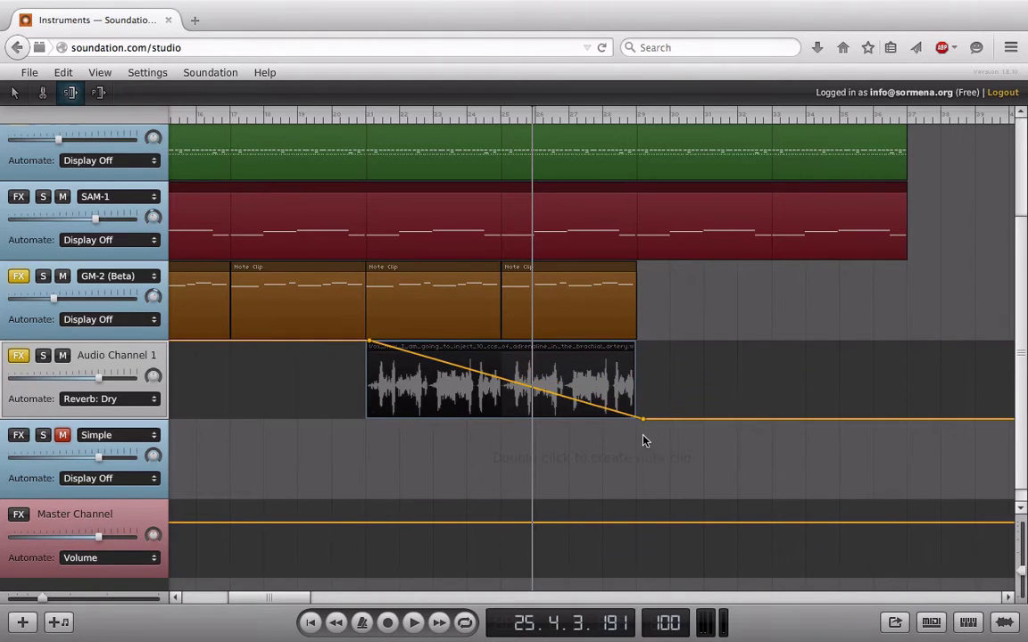
# Automate Reverb: Wet on Audio Channel 1, rising from minimum just before bar 21 to maximum at about bar 29.5.
pyautogui.click(91, 397)
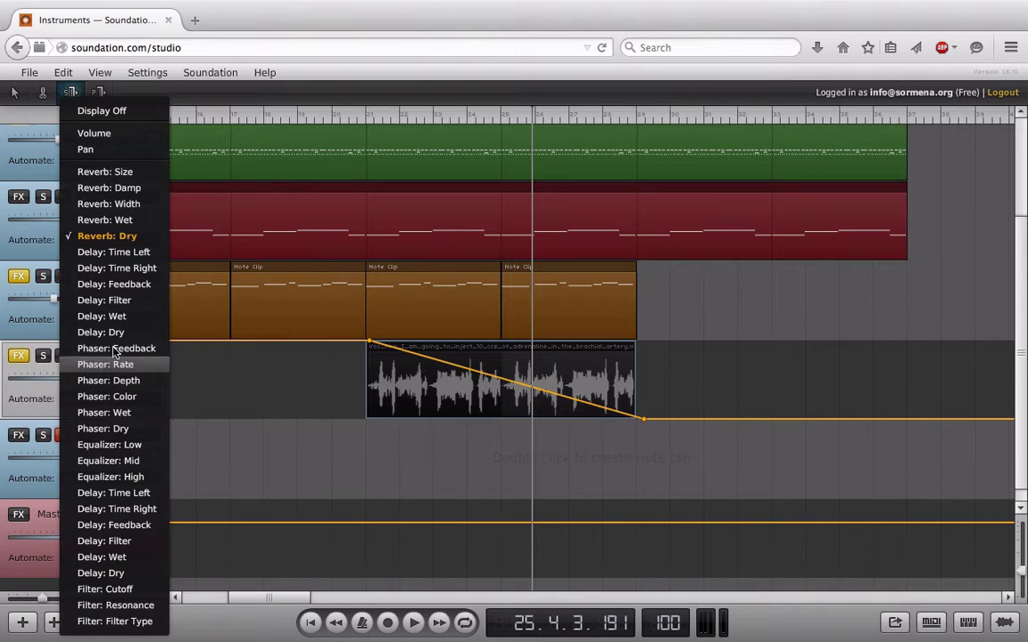
pyautogui.press('Return')
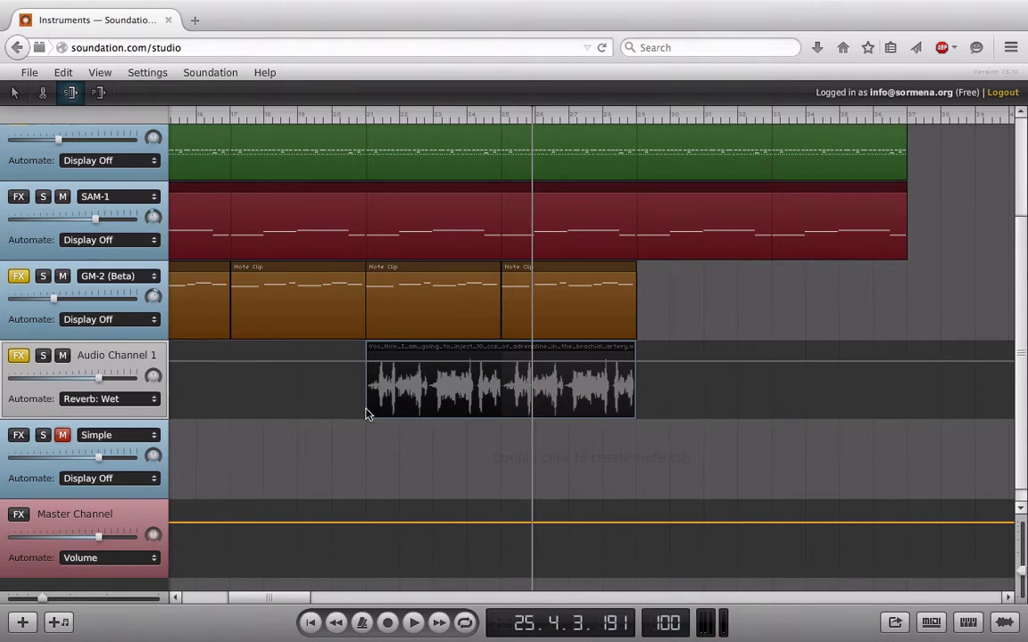
pyautogui.moveTo(354, 364); pyautogui.dragTo(351, 419)
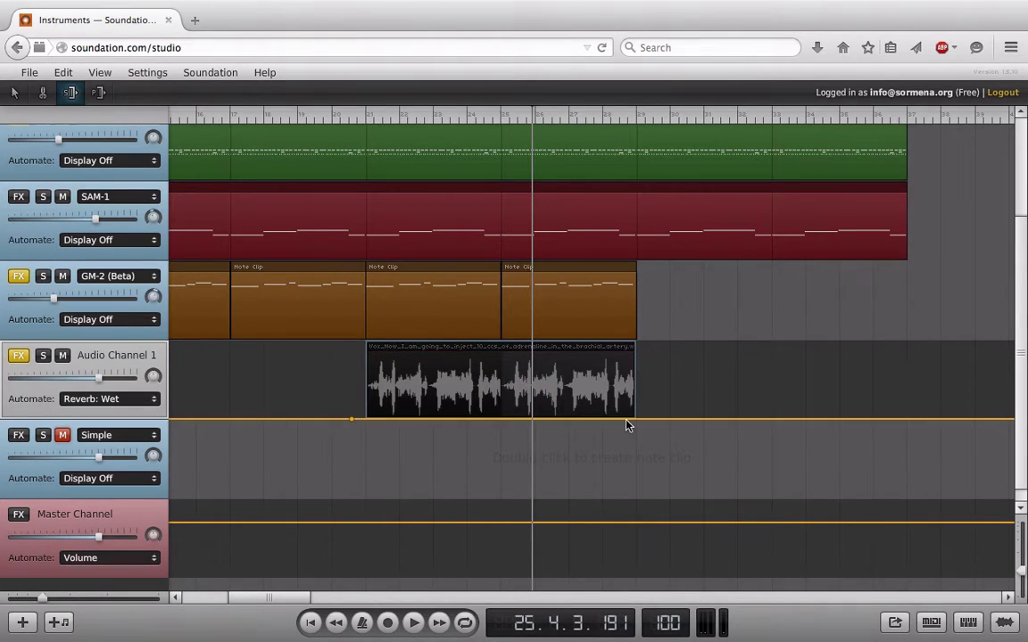
pyautogui.moveTo(658, 418); pyautogui.dragTo(656, 336)
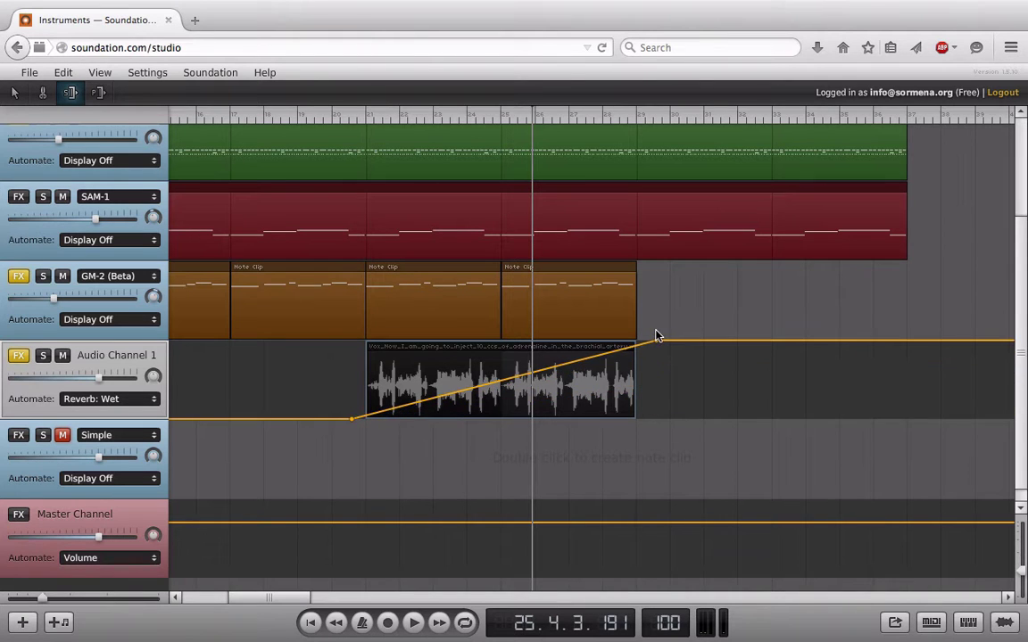
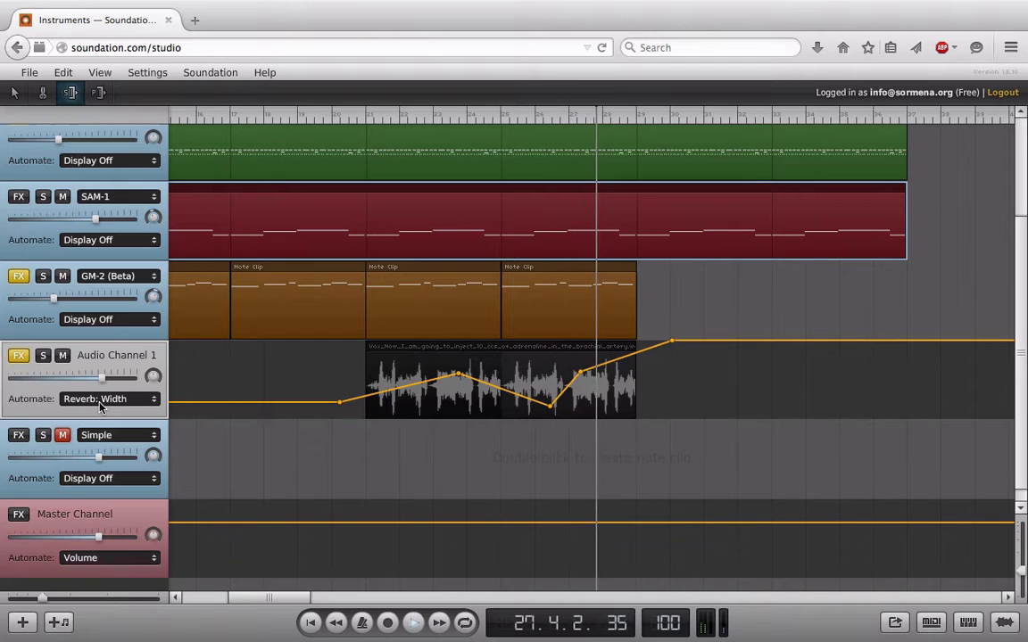
# Automate Audio Channel 1's Volume, rising from a low level at bar 21 to a higher one near bar 31, and replay from just before bar 21.
pyautogui.click(101, 404)
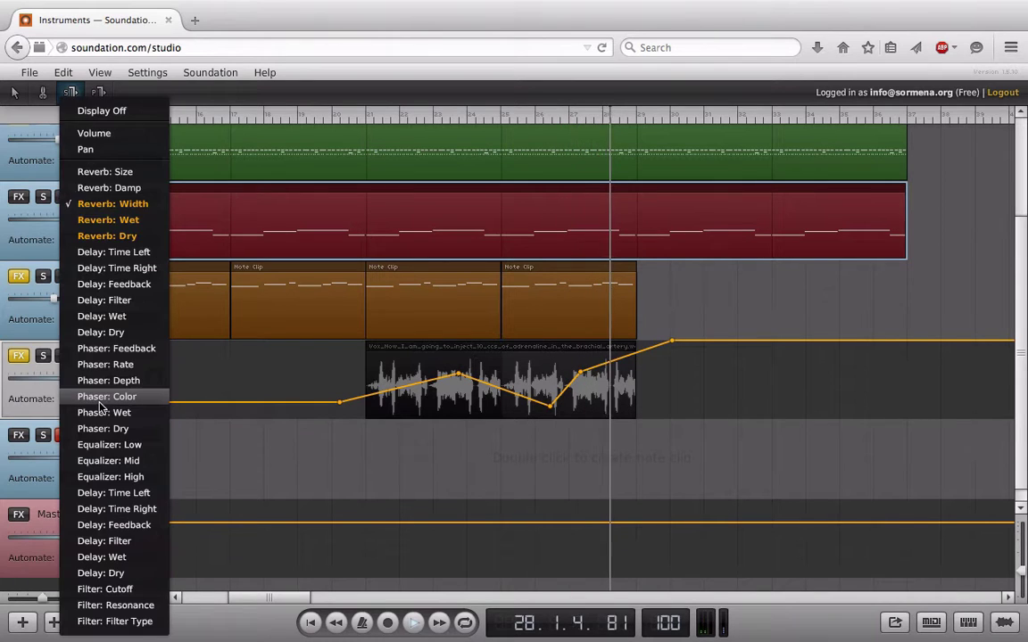
pyautogui.click(123, 133)
pyautogui.moveTo(361, 368); pyautogui.dragTo(367, 403)
pyautogui.moveTo(655, 408); pyautogui.dragTo(696, 358)
pyautogui.click(359, 115)
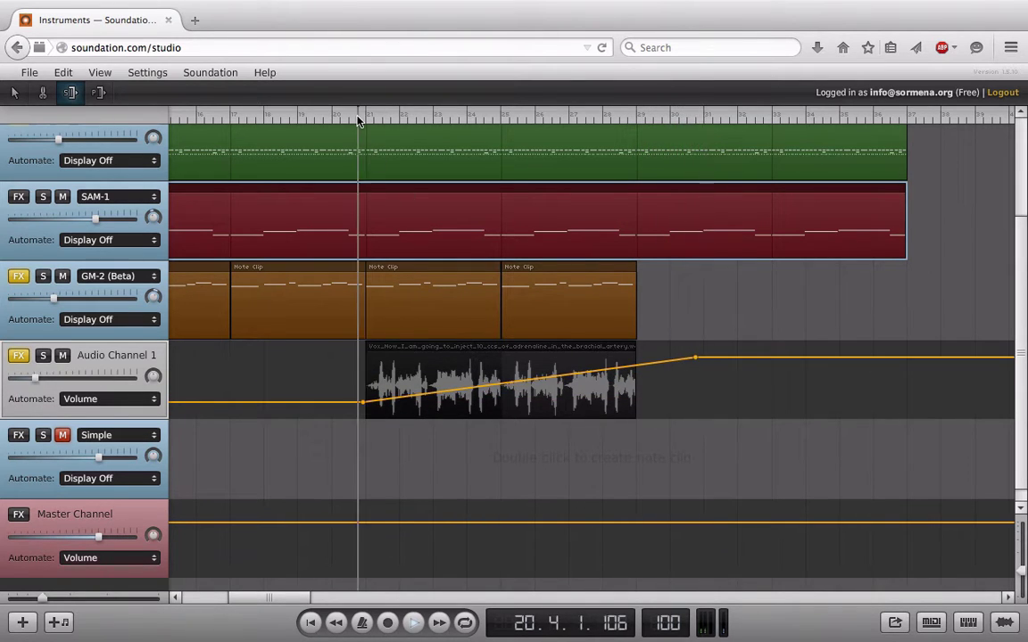
# Automate Reverb: Size on Audio Channel 1 with a start point before bar 21, a peak near bar 24, a dip near bar 26 and maximum near bar 30.
pyautogui.click(113, 397)
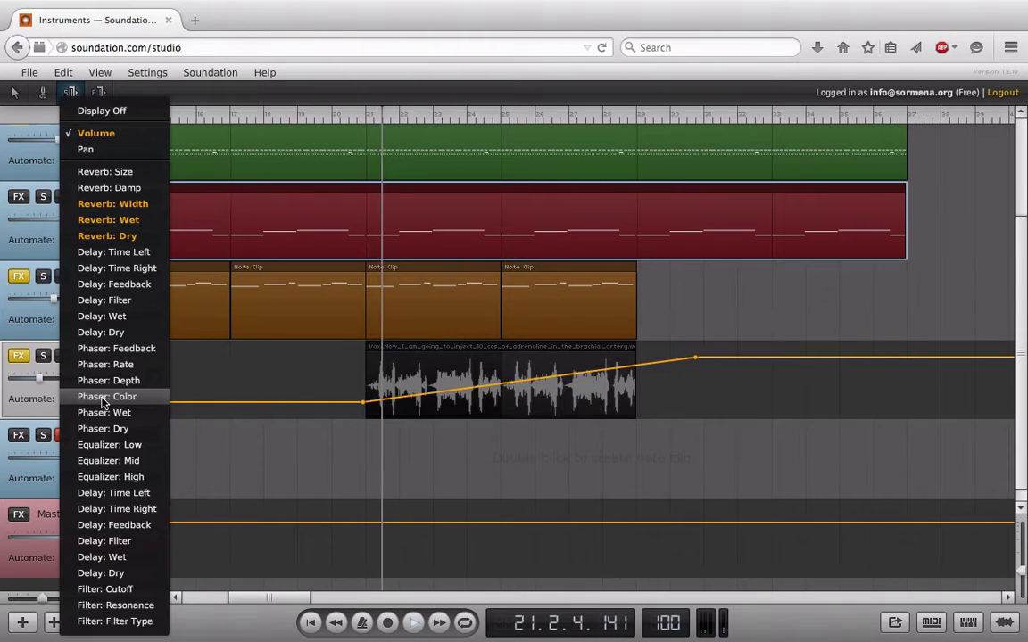
pyautogui.click(105, 171)
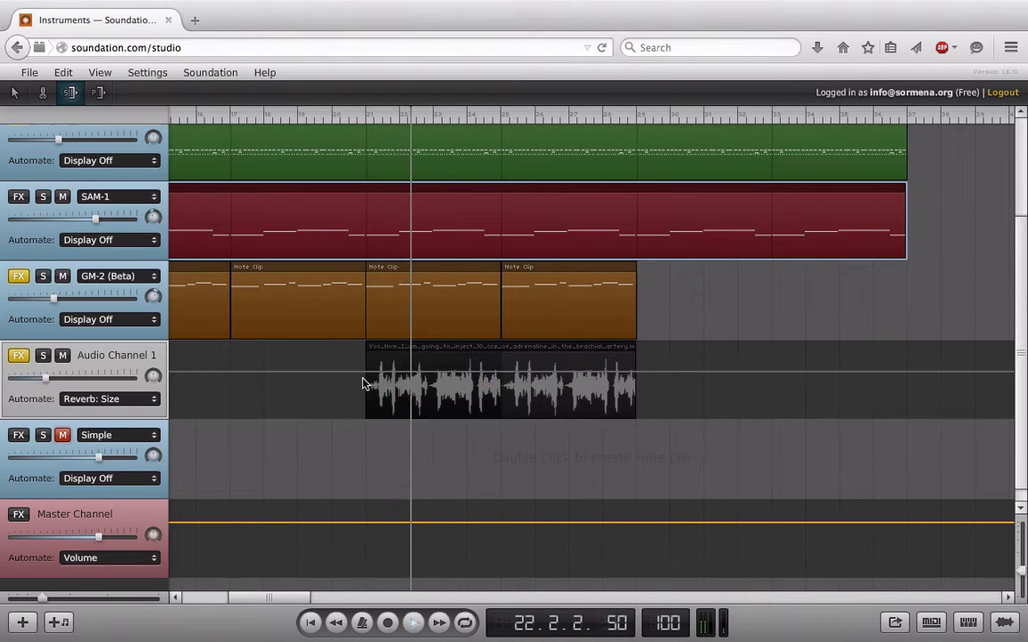
pyautogui.click(360, 383)
pyautogui.click(412, 378)
pyautogui.moveTo(460, 383); pyautogui.dragTo(537, 400)
pyautogui.moveTo(639, 401); pyautogui.dragTo(664, 341)
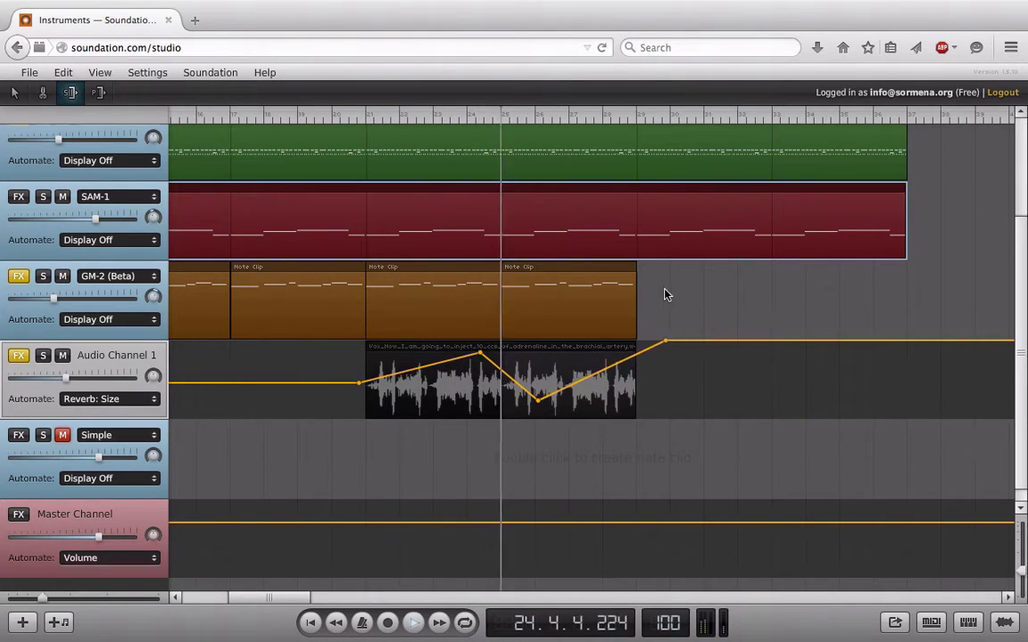
# Automate Reverb: Damp on Audio Channel 1 from before bar 21, with peaks around a dip between bars 26 and 29 and minimum near bar 32.
pyautogui.click(108, 399)
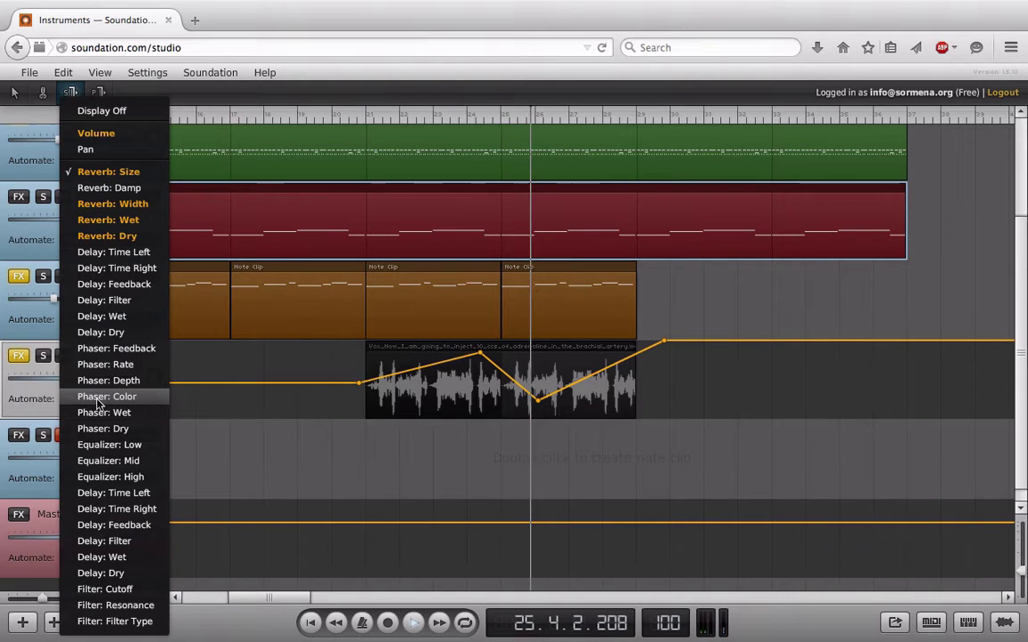
pyautogui.click(108, 188)
pyautogui.click(352, 393)
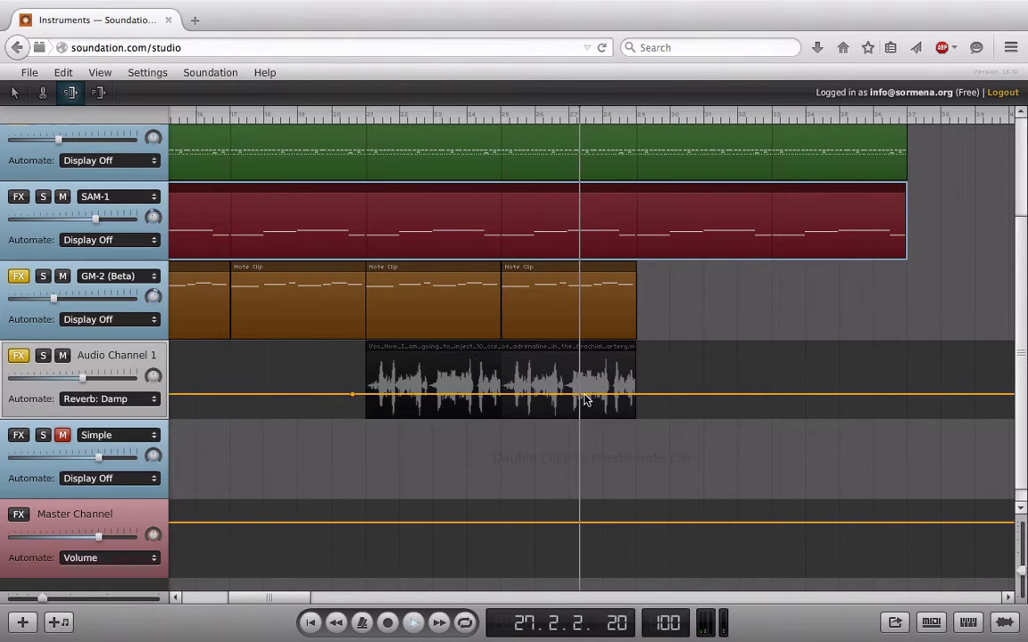
pyautogui.moveTo(649, 394); pyautogui.dragTo(704, 417)
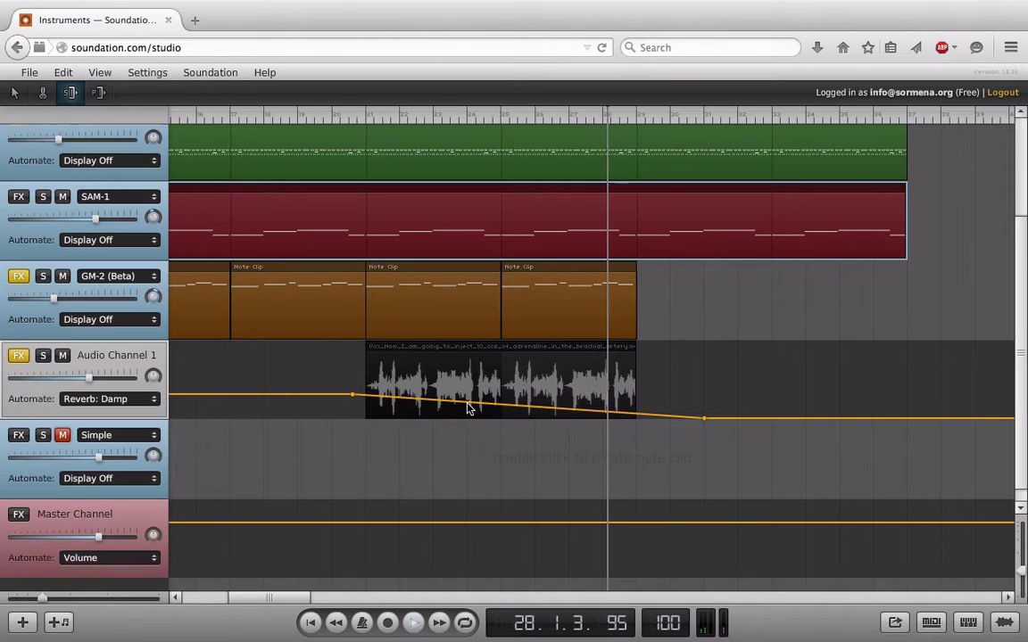
pyautogui.click(557, 387)
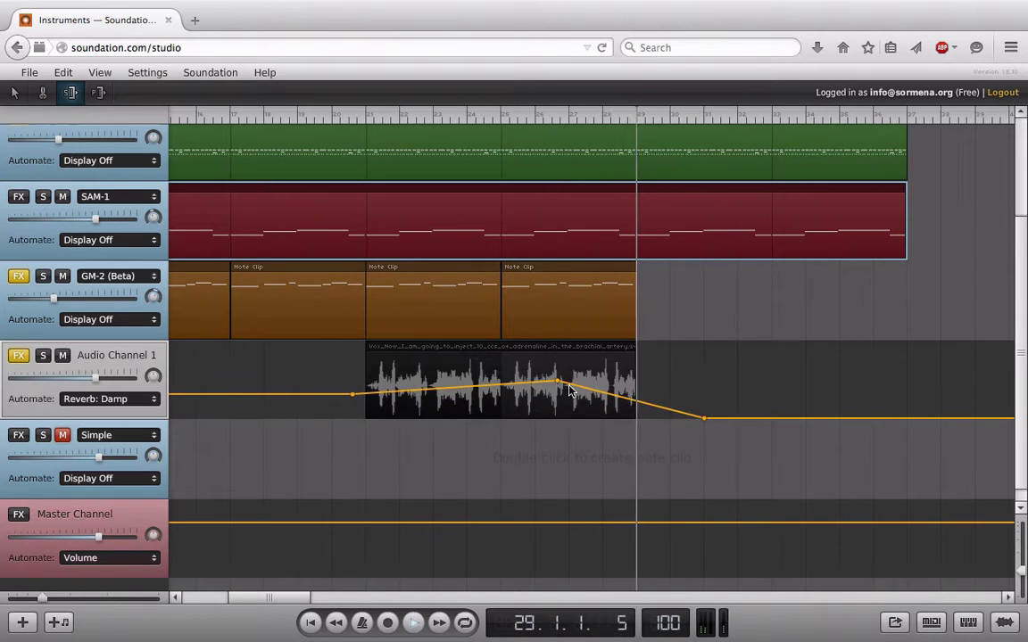
pyautogui.click(590, 413)
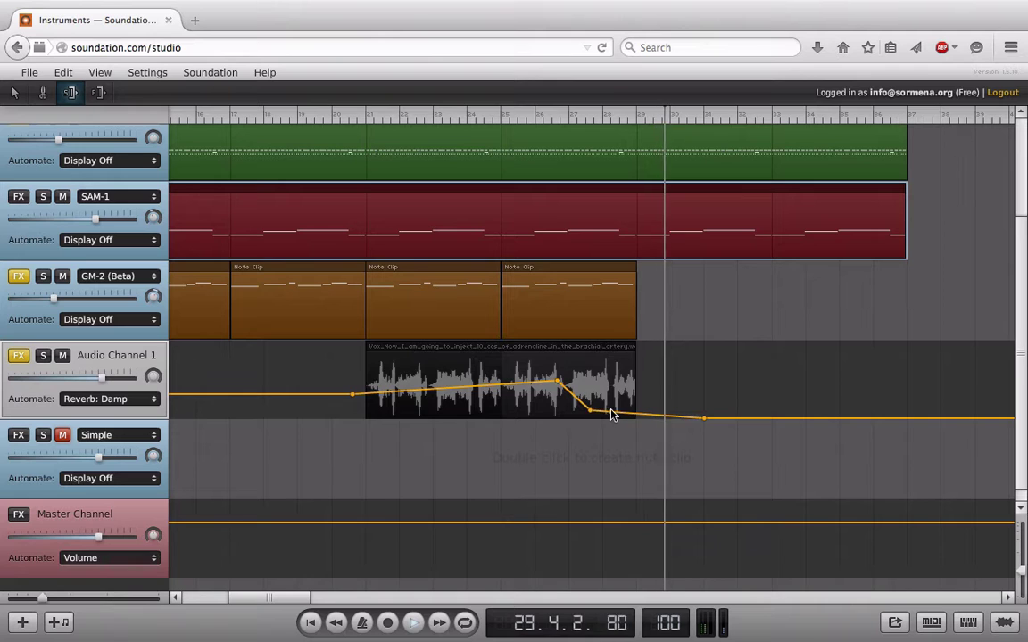
pyautogui.click(620, 382)
pyautogui.moveTo(708, 425); pyautogui.dragTo(734, 426)
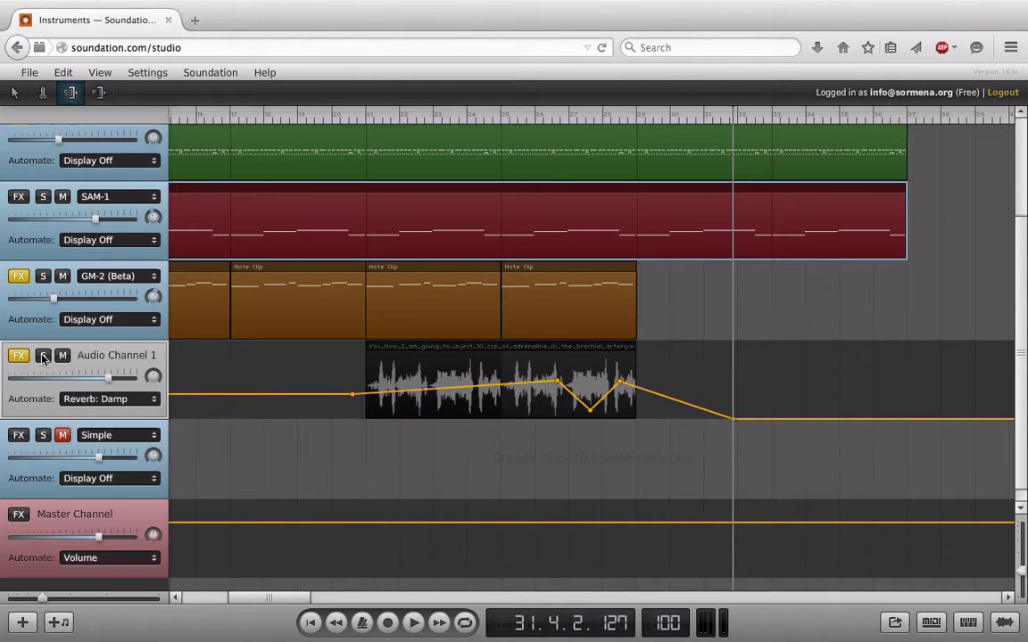
# Solo Audio Channel 1 and replay the song from just before bar 21.
pyautogui.click(340, 123)
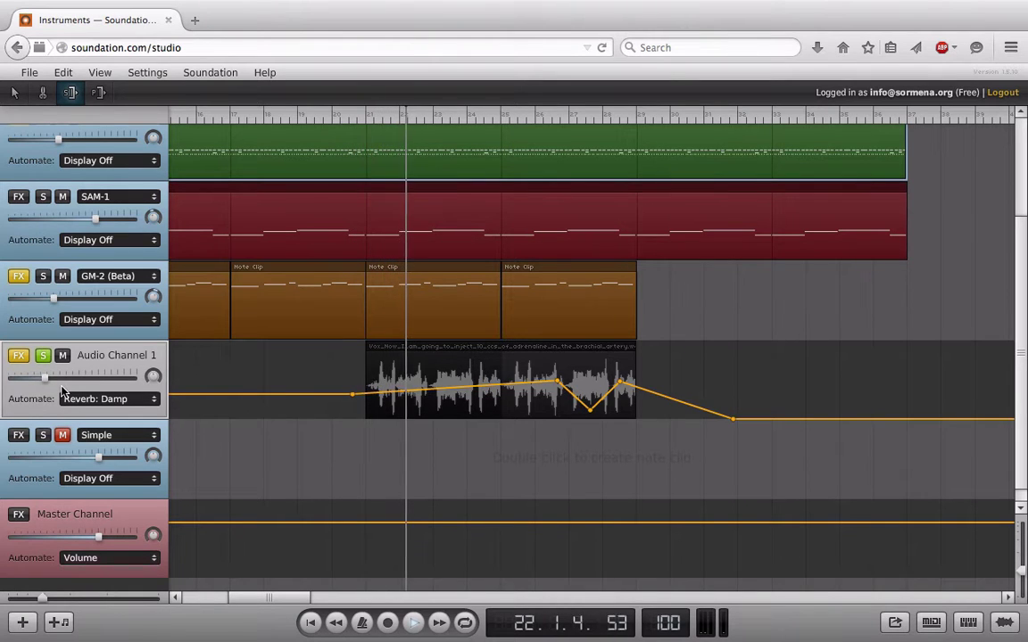
pyautogui.moveTo(42, 377); pyautogui.dragTo(56, 377)
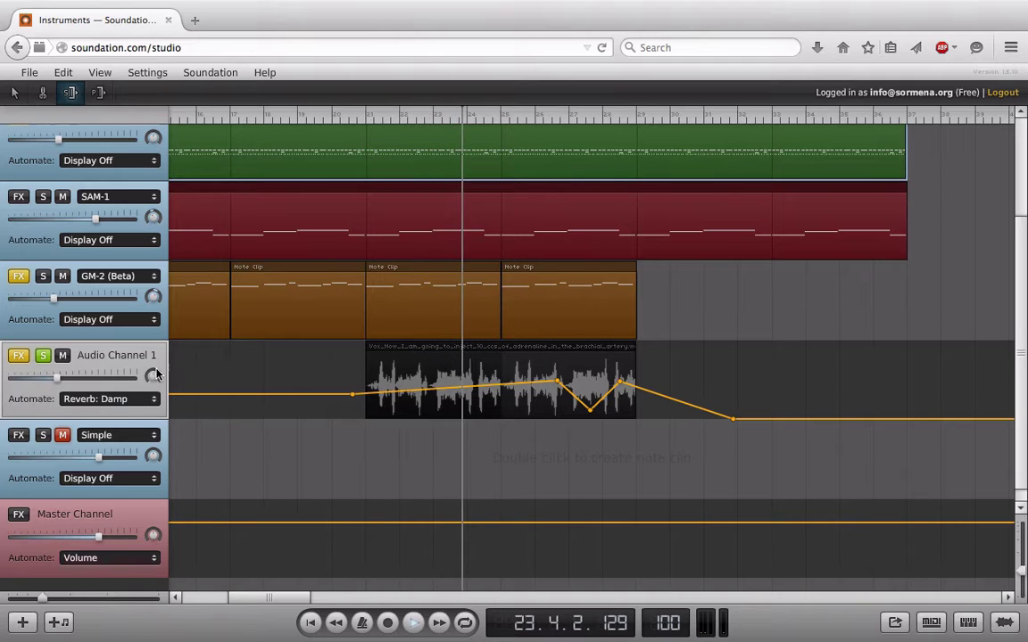
# Automate Audio Channel 1's Pan with alternating high and low points from about bar 26 to beyond the end of the vocal clip.
pyautogui.click(134, 399)
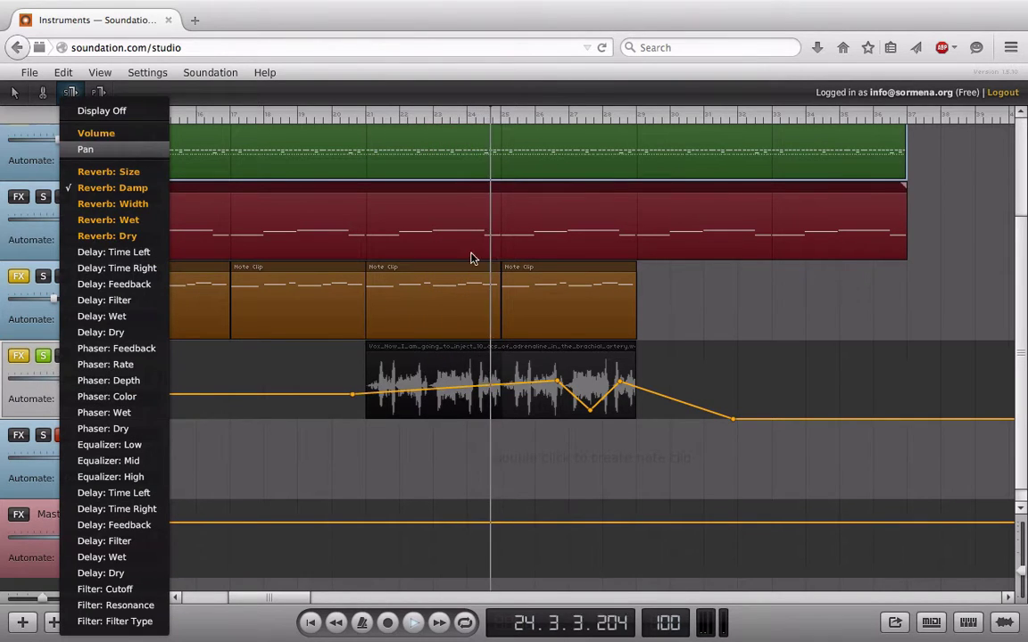
pyautogui.click(139, 150)
pyautogui.moveTo(598, 385); pyautogui.dragTo(614, 362)
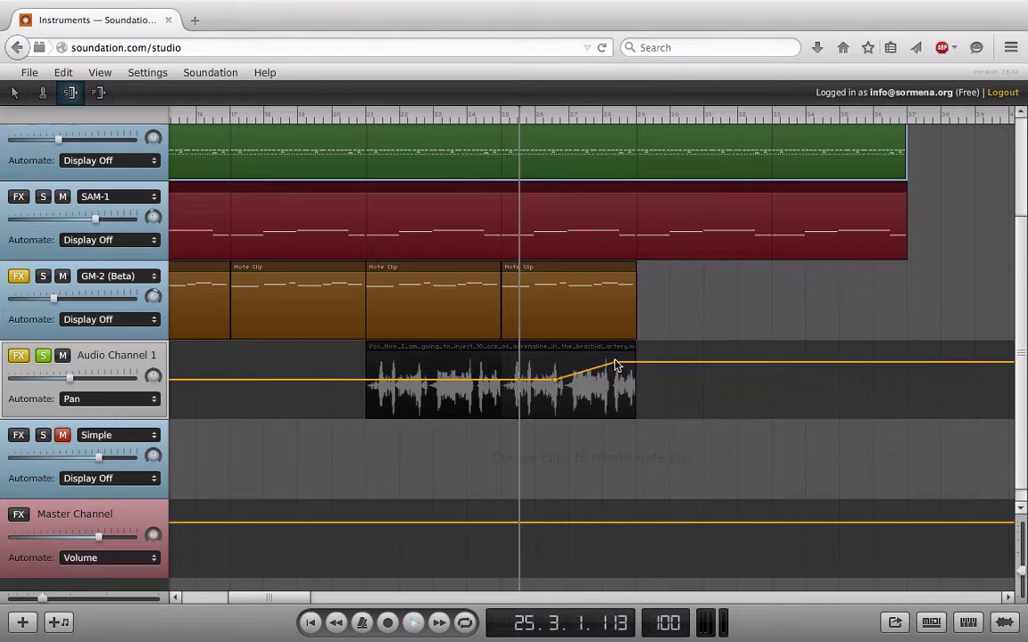
pyautogui.moveTo(699, 359); pyautogui.dragTo(684, 403)
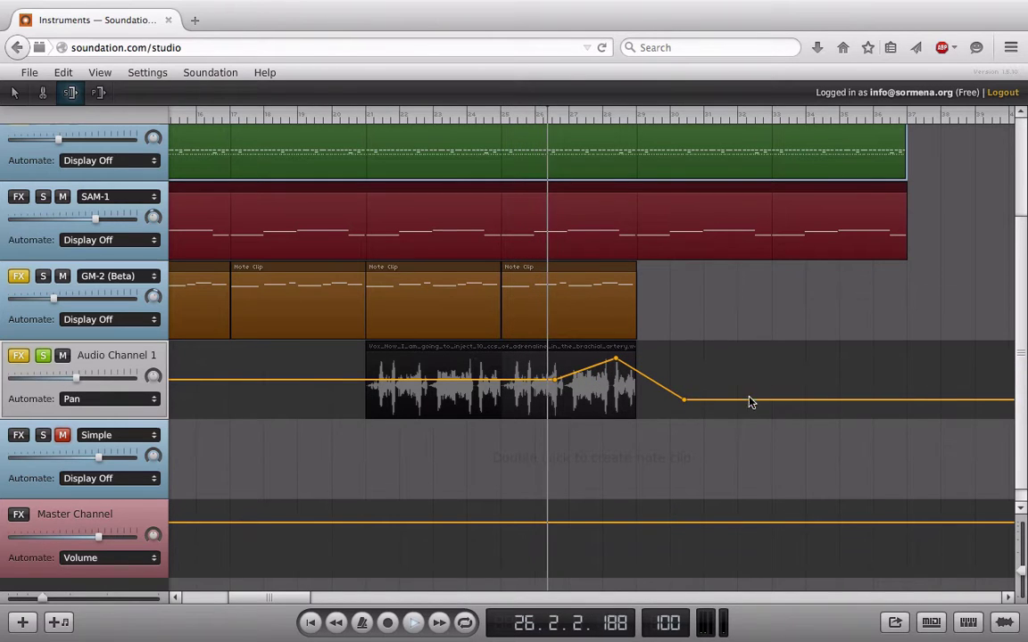
pyautogui.moveTo(750, 401); pyautogui.dragTo(754, 365)
pyautogui.moveTo(814, 373); pyautogui.dragTo(1002, 421)
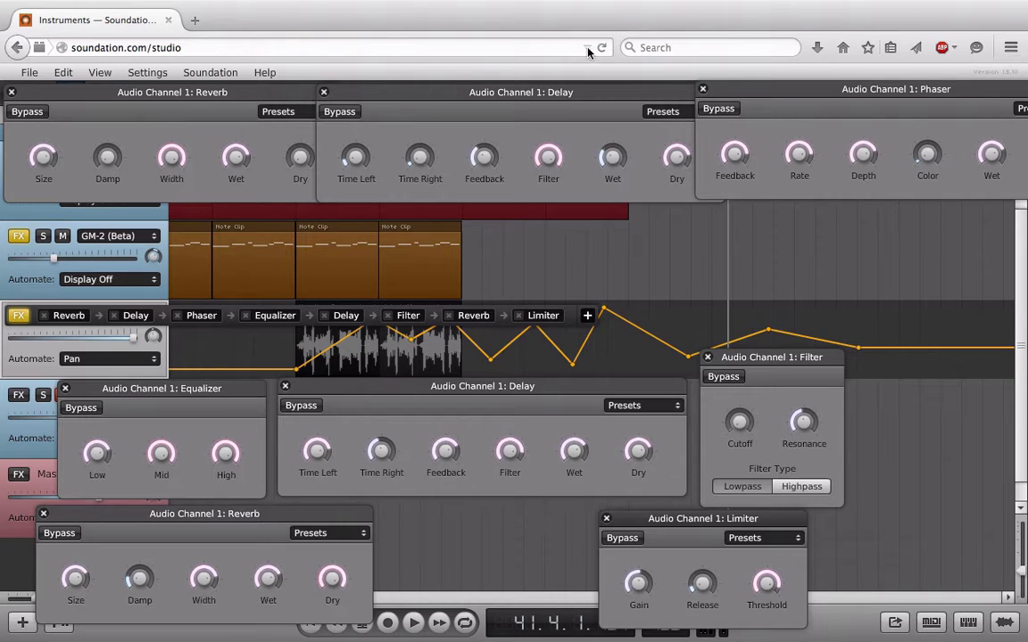
# Move the first Reverb window down off the timeline to play from just before bar 21, and move it back up above the GM-2 channel.
pyautogui.moveTo(229, 455)
pyautogui.moveTo(262, 98); pyautogui.dragTo(247, 98)
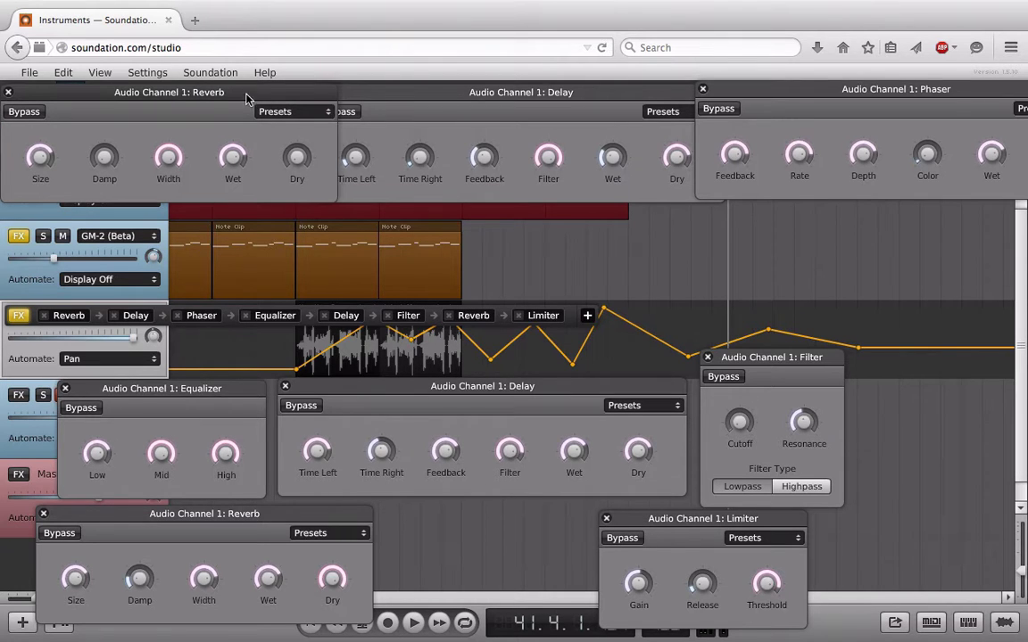
pyautogui.moveTo(169, 99); pyautogui.dragTo(169, 191)
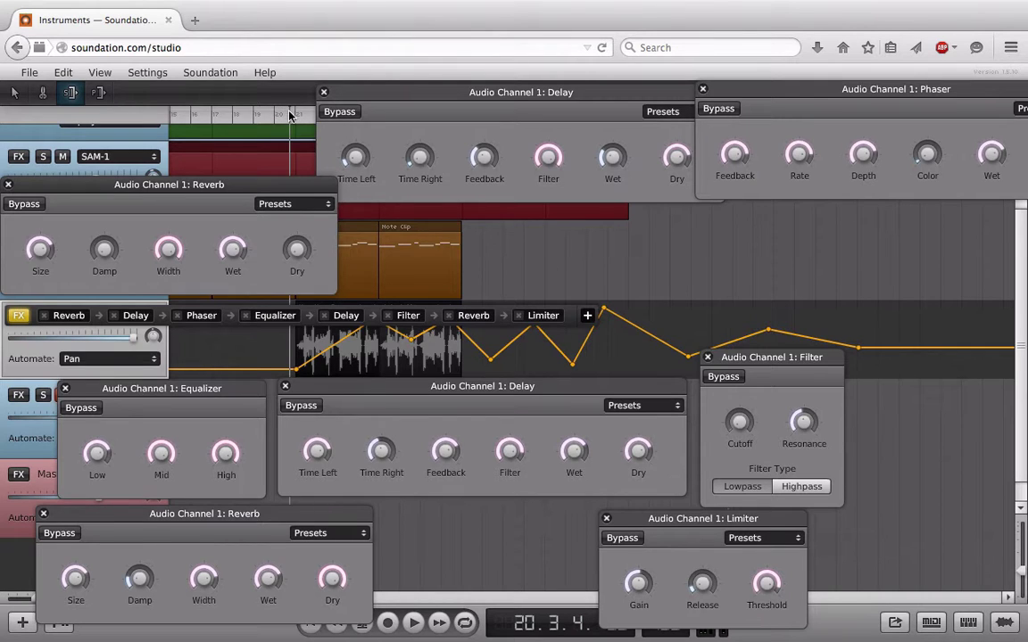
pyautogui.moveTo(253, 186); pyautogui.dragTo(254, 125)
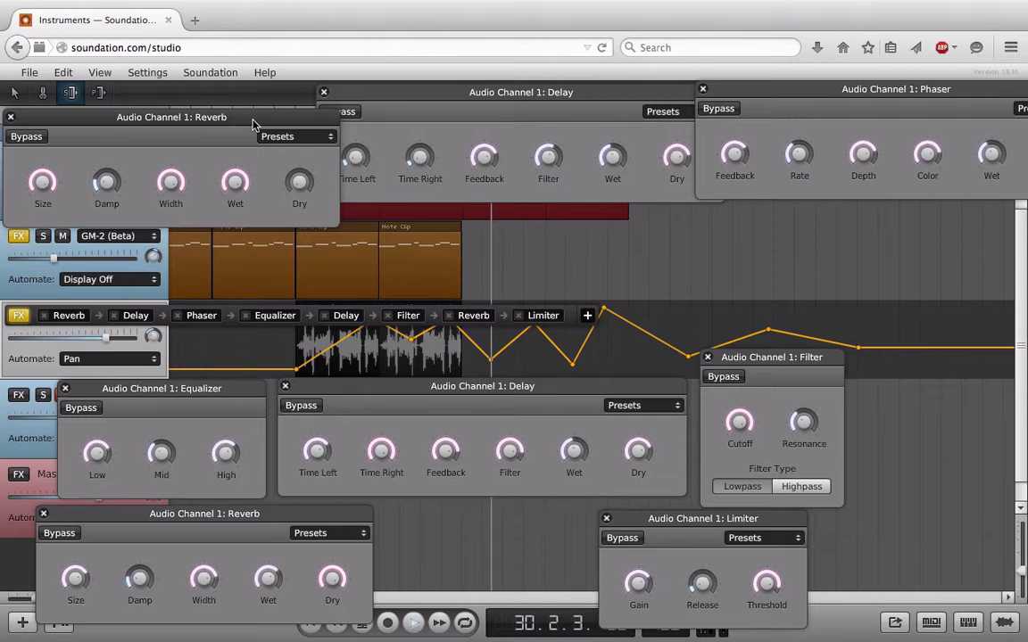
# Review Audio Channel 1's automation curves for Equalizer: Low, Delay: Time Left, Filter: Cutoff and Reverb: Wet during playback.
pyautogui.click(86, 359)
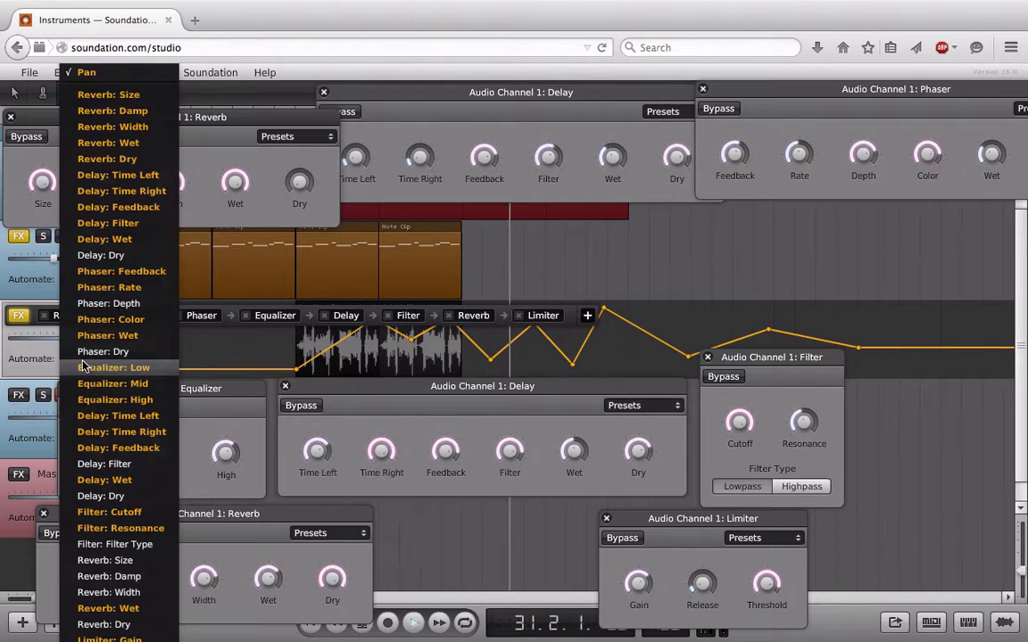
pyautogui.click(98, 369)
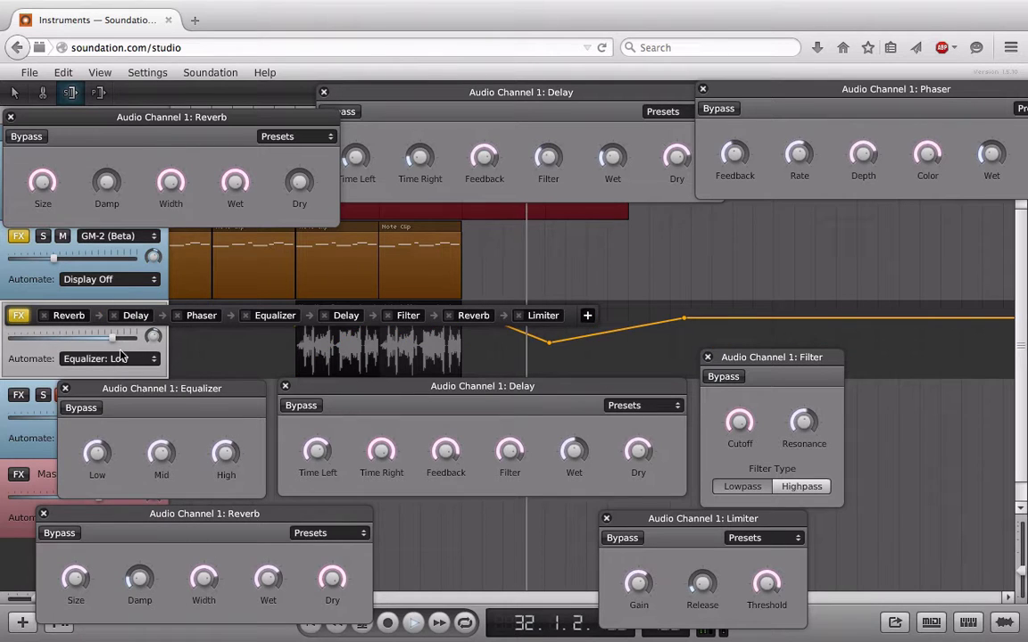
pyautogui.click(100, 364)
pyautogui.click(122, 410)
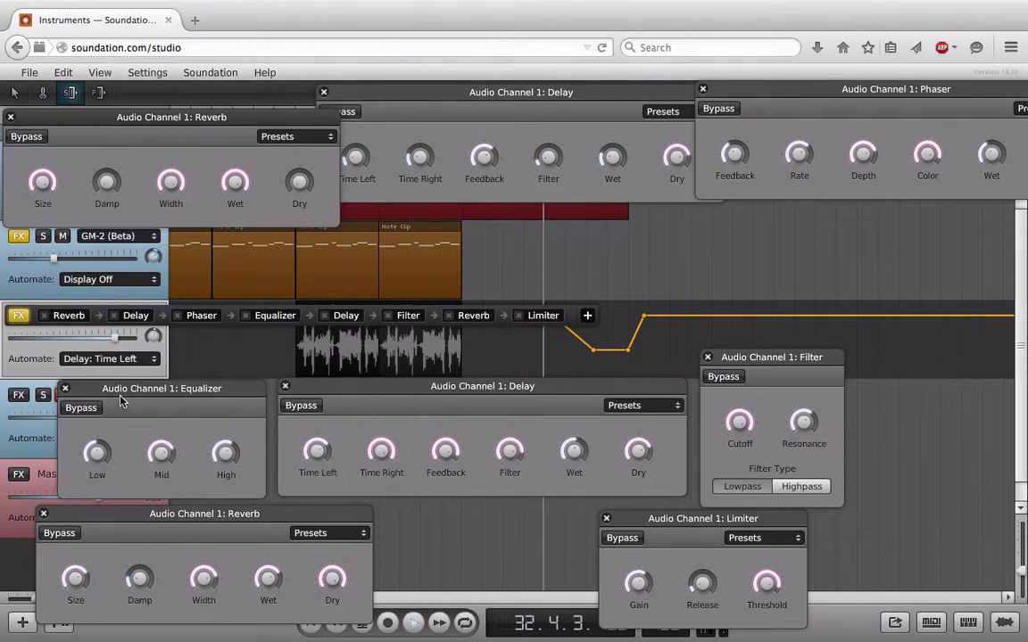
pyautogui.click(108, 357)
pyautogui.click(107, 488)
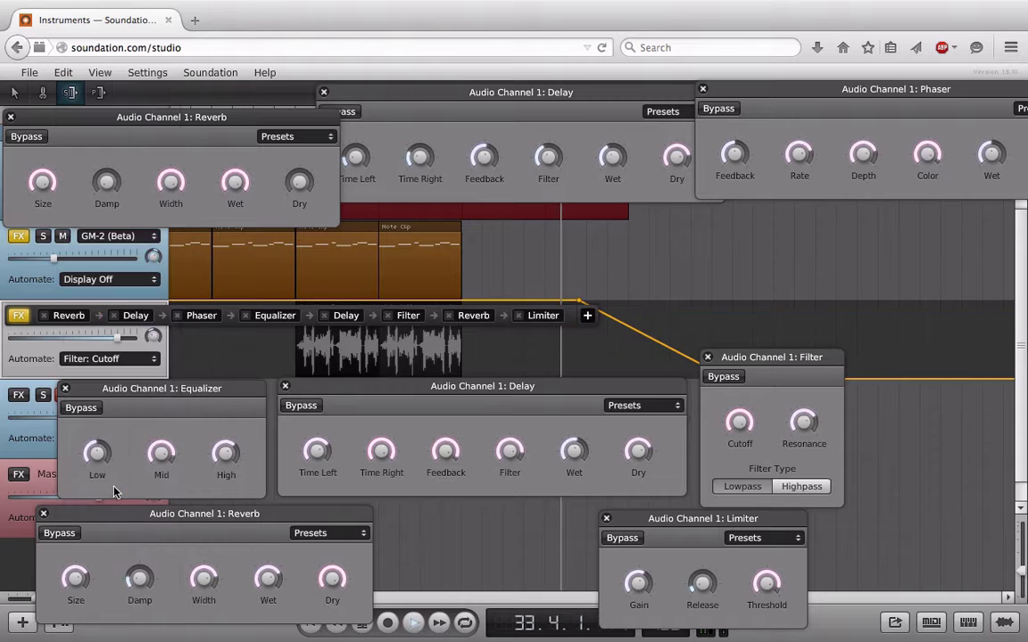
pyautogui.click(108, 366)
pyautogui.scroll(2, 101, 237)
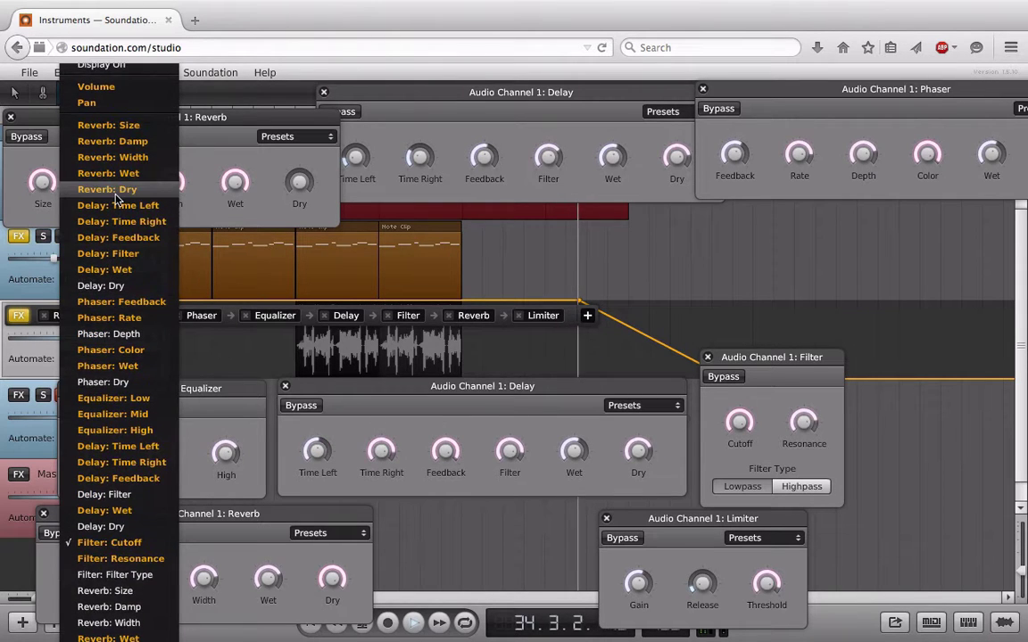
pyautogui.click(103, 172)
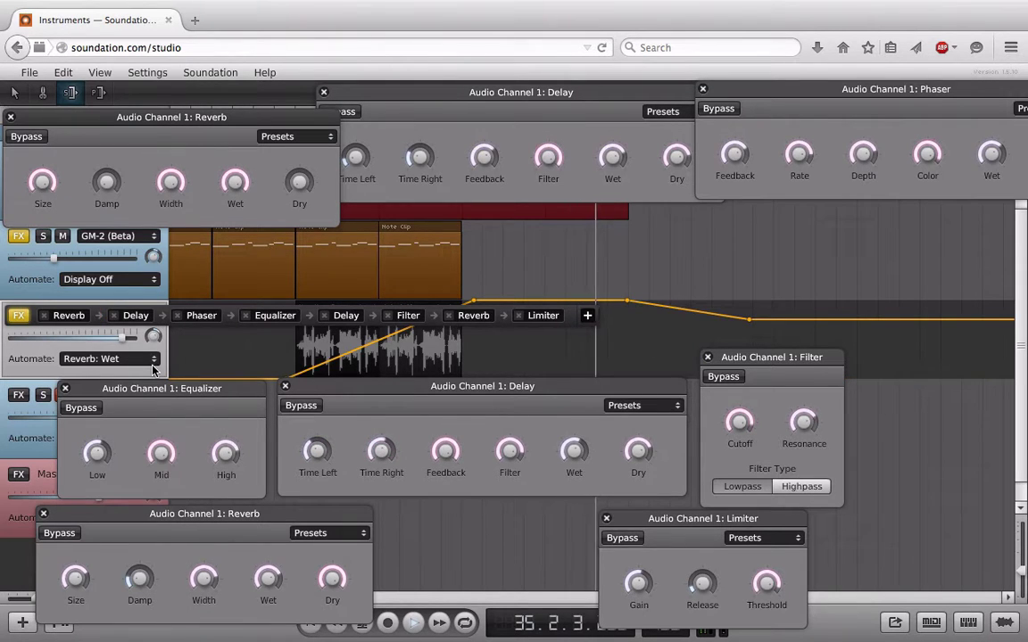